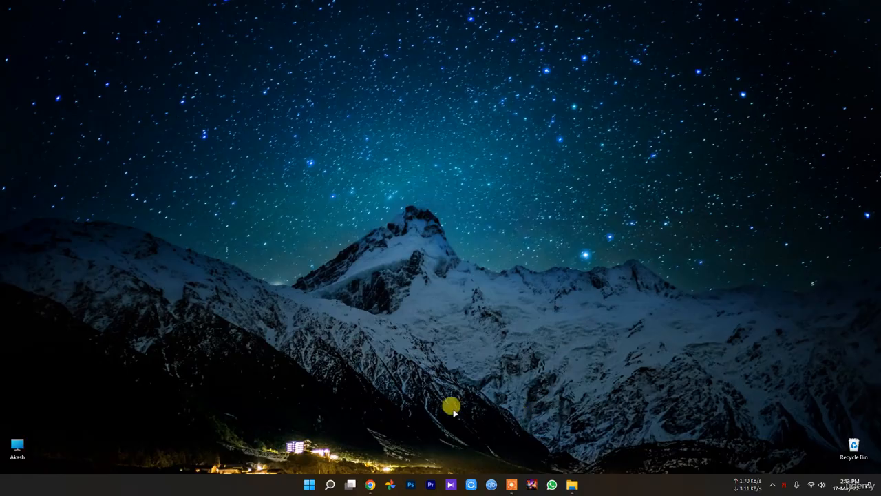
Open Windows Settings, restore it to a smaller window and go to the Network & internet settings.
{"action": "left_click", "coordinate": [326, 486]}
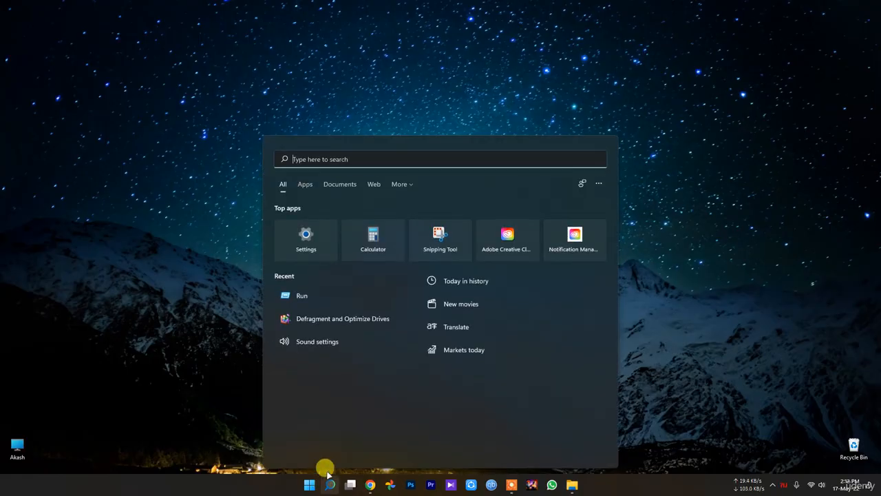
{"action": "left_click", "coordinate": [304, 231]}
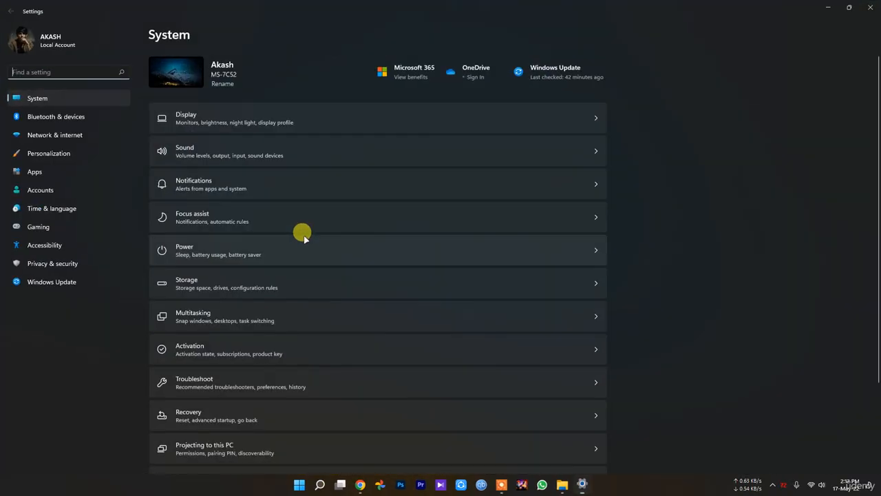
{"action": "double_click", "coordinate": [217, 7]}
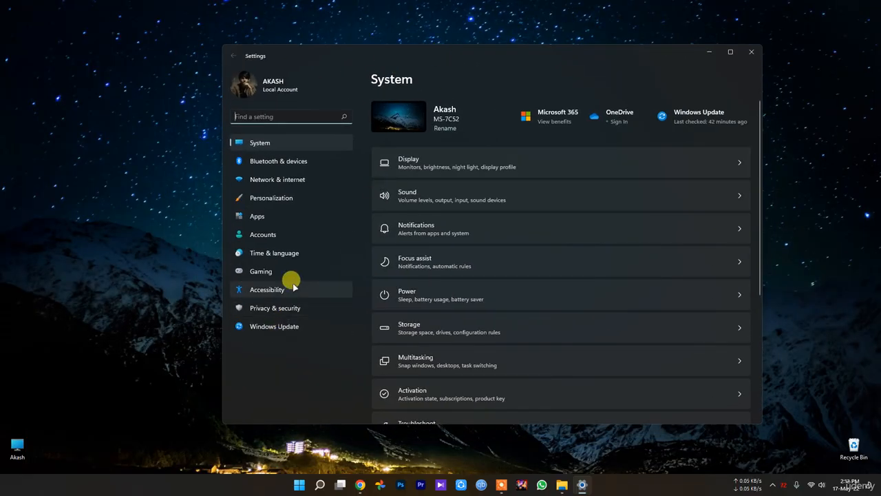
{"action": "left_click", "coordinate": [282, 188]}
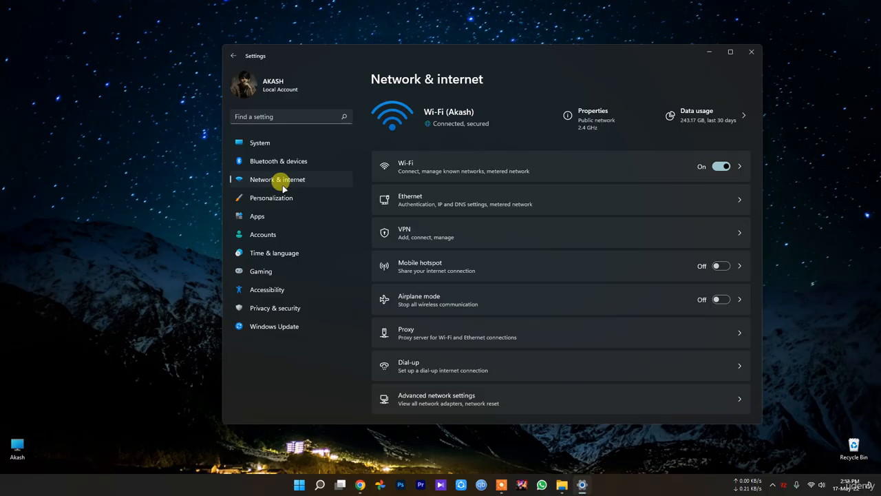
Open the connected Wi-Fi network's properties, examine its profile type, metered connection, IP and adapter details, and return to the Wi-Fi page.
{"action": "left_click", "coordinate": [473, 171]}
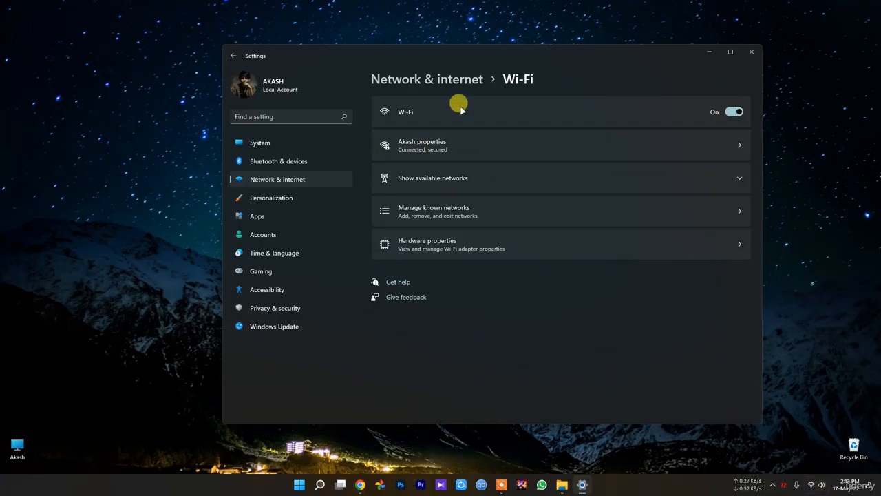
{"action": "left_click", "coordinate": [454, 141]}
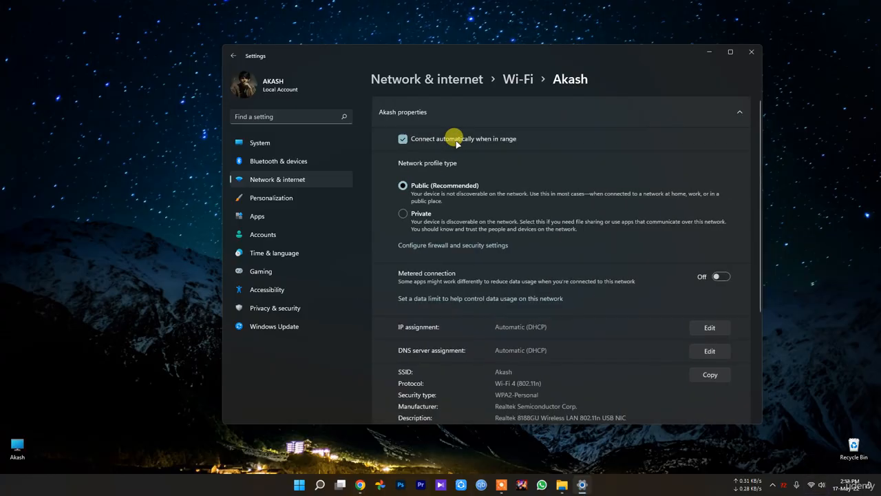
{"action": "scroll", "coordinate": [625, 285], "scroll_direction": "down", "scroll_amount": 3}
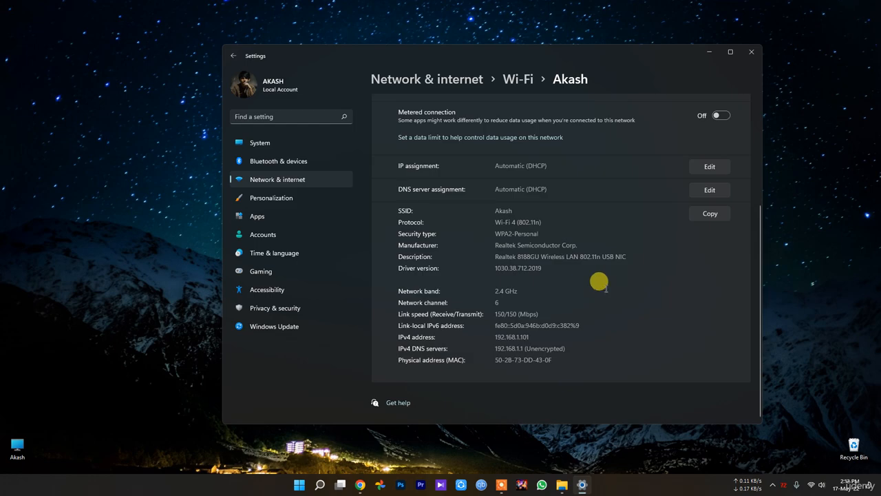
{"action": "scroll", "coordinate": [603, 286], "scroll_direction": "up", "scroll_amount": 1}
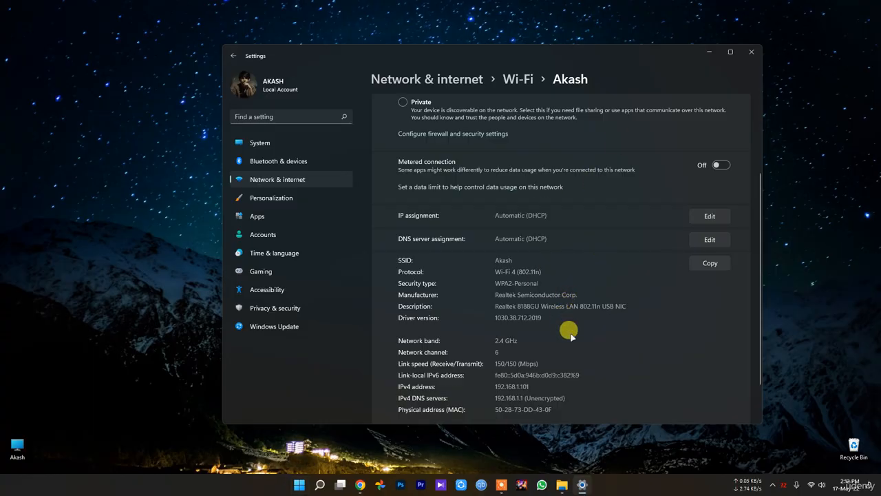
{"action": "scroll", "coordinate": [566, 340], "scroll_direction": "down", "scroll_amount": 1}
{"action": "scroll", "coordinate": [565, 347], "scroll_direction": "up", "scroll_amount": 3}
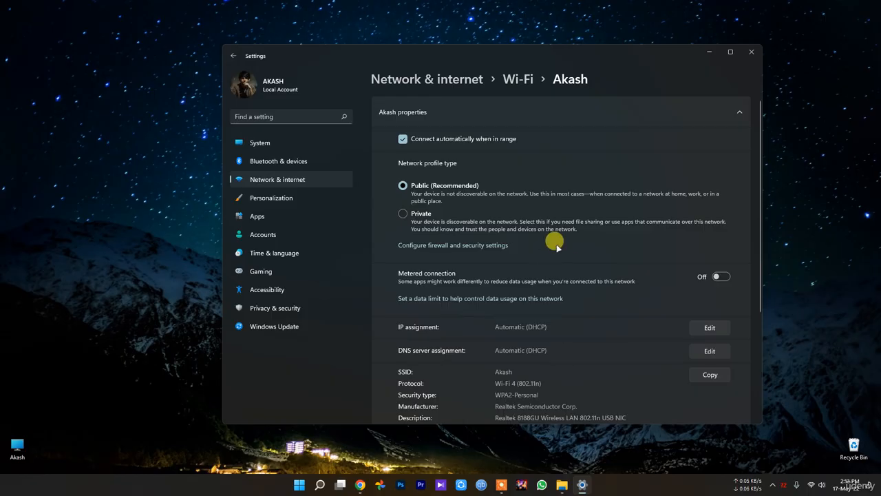
{"action": "key", "text": "alt+Left"}
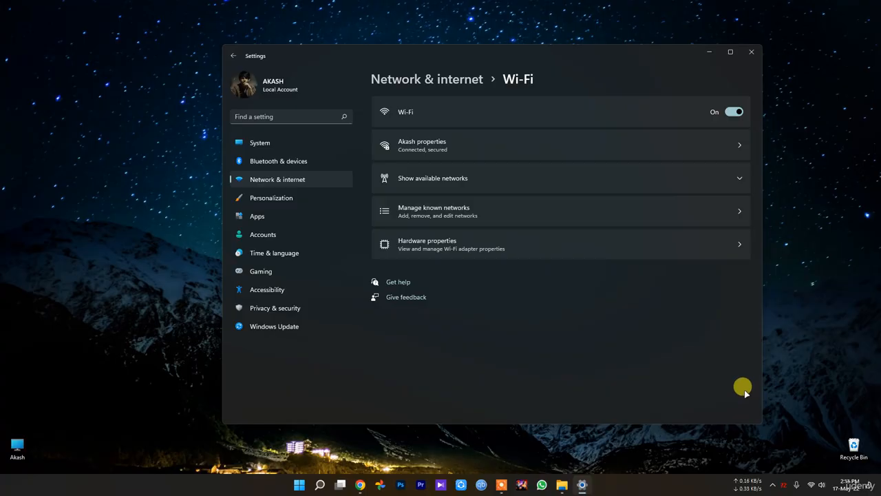
Search the settings for "data u" and open the Data usage overview result.
{"action": "left_click", "coordinate": [278, 113]}
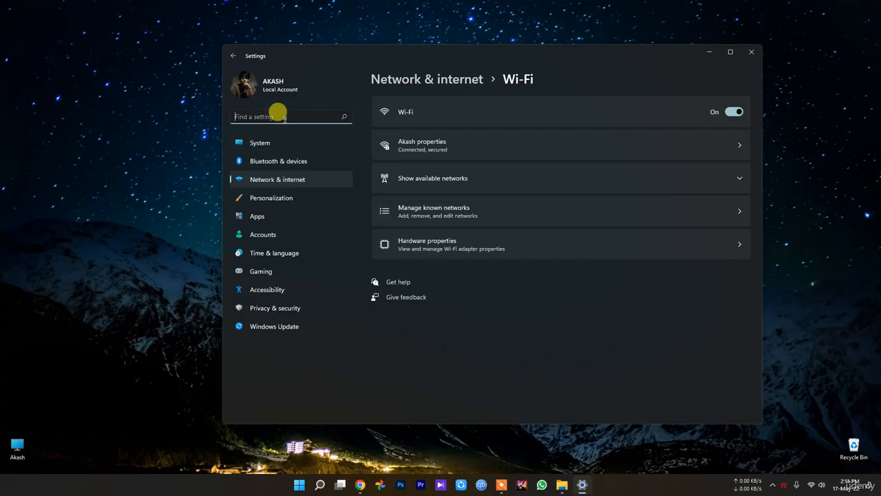
{"action": "type", "text": "da"}
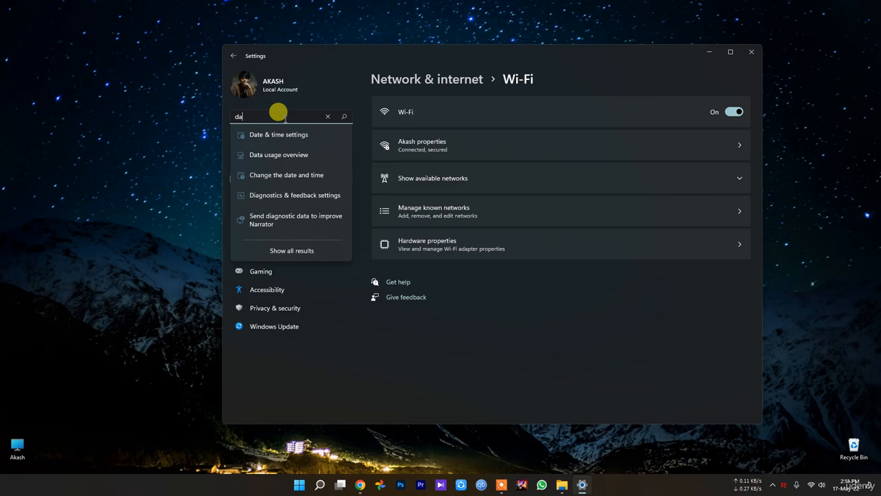
{"action": "type", "text": "ta "}
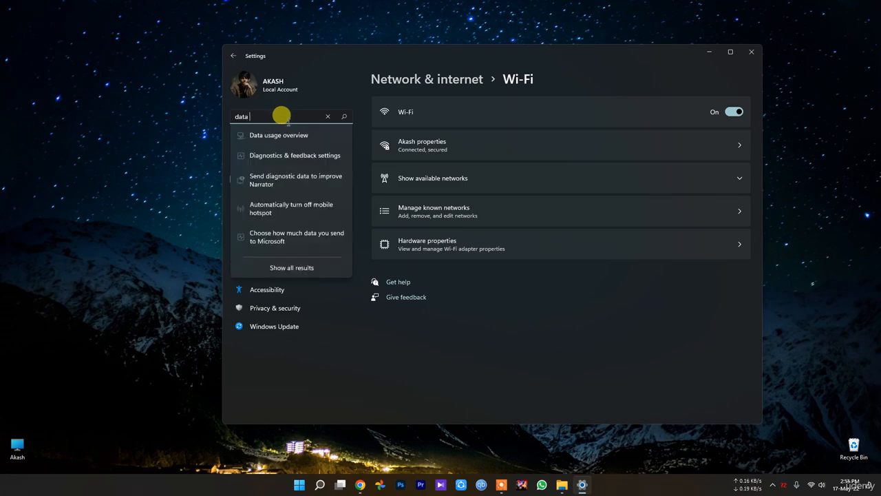
{"action": "type", "text": "u"}
{"action": "left_click", "coordinate": [290, 136]}
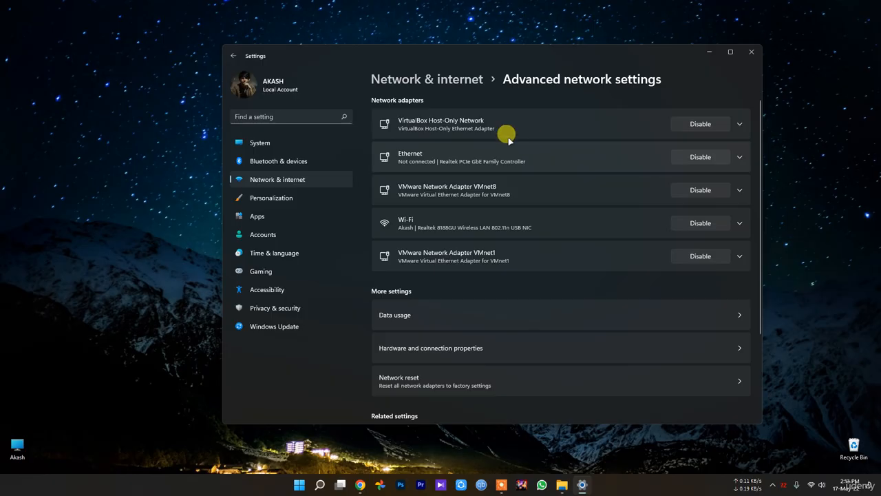
Expand the Wi-Fi adapter, inspect its additional properties and the related network settings, and return to the Wi-Fi page.
{"action": "left_click", "coordinate": [464, 231]}
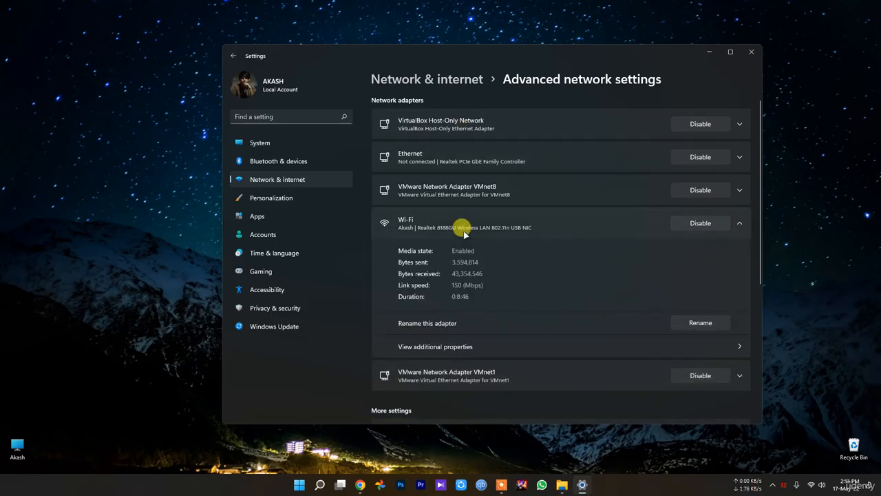
{"action": "left_click", "coordinate": [474, 351]}
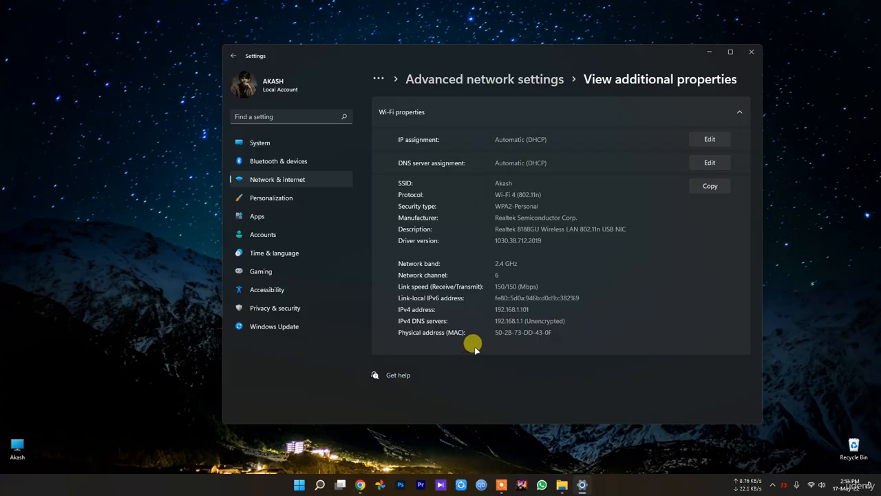
{"action": "key", "text": "alt+Left"}
{"action": "scroll", "coordinate": [474, 350], "scroll_direction": "down", "scroll_amount": 2}
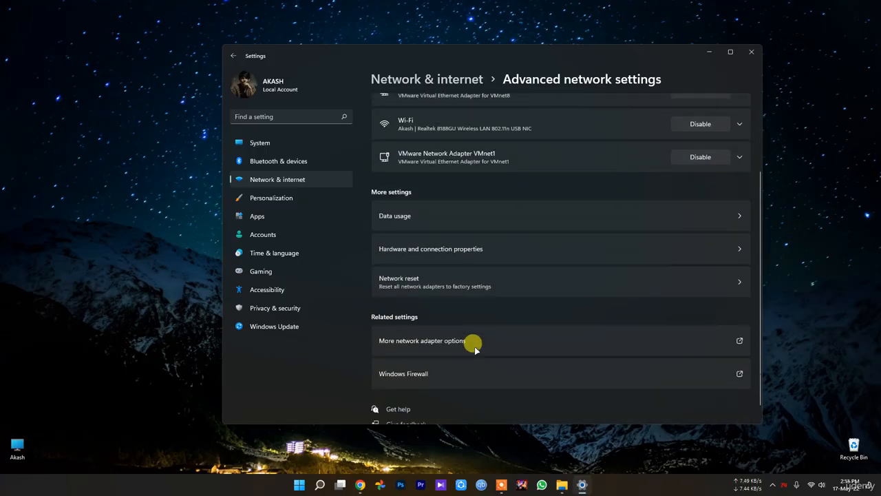
{"action": "scroll", "coordinate": [475, 349], "scroll_direction": "up", "scroll_amount": 2}
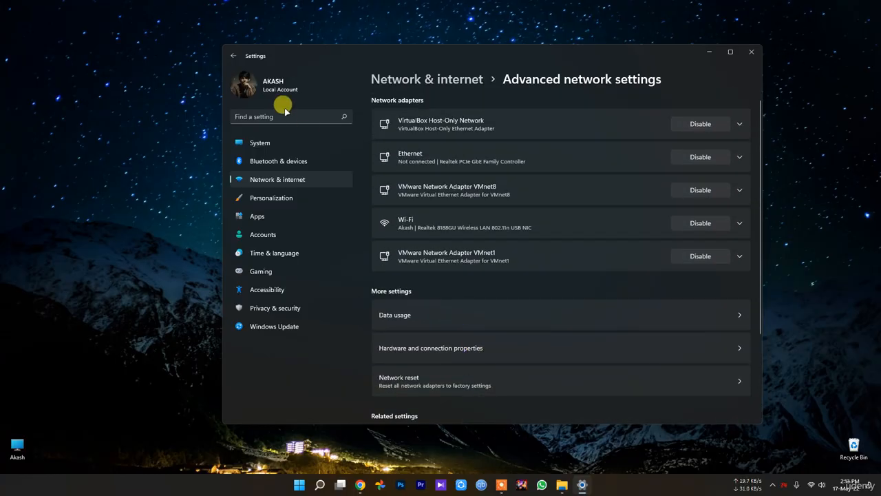
{"action": "key", "text": "alt+Left"}
Search the settings for "data" and open the Data usage overview result again.
{"action": "left_click", "coordinate": [252, 115]}
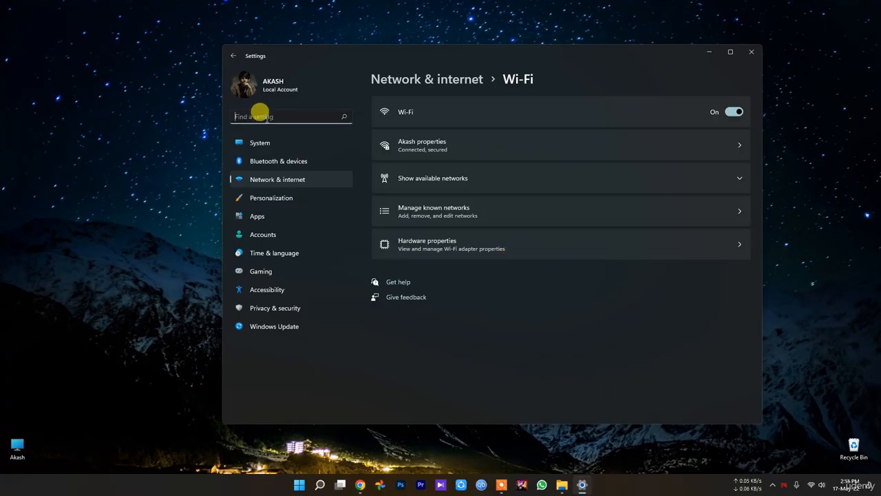
{"action": "type", "text": "data"}
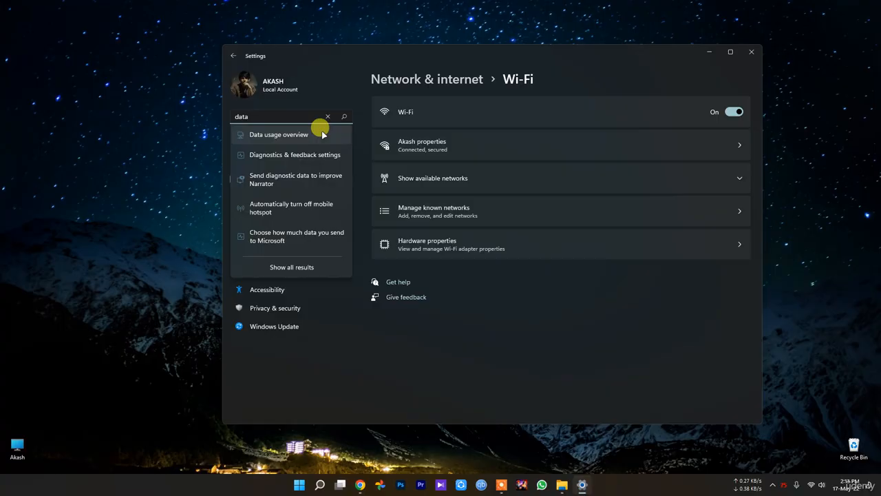
{"action": "left_click", "coordinate": [323, 133]}
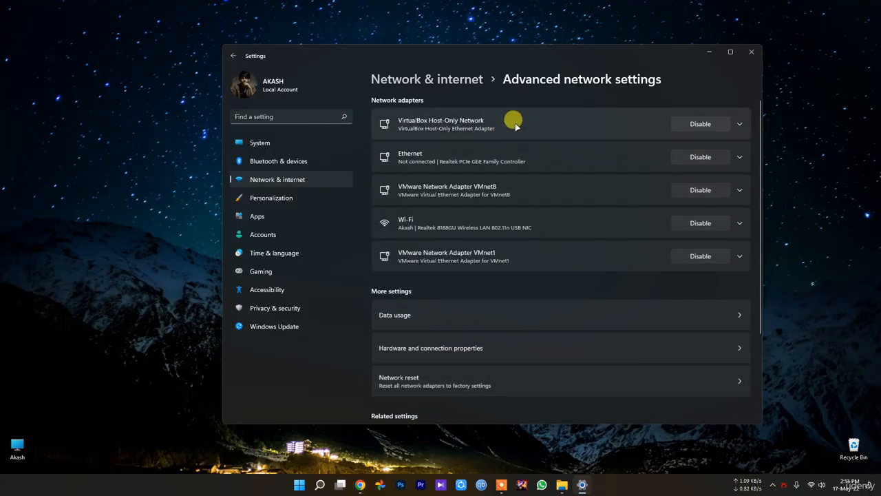
Expand and collapse the VirtualBox Host-Only Network adapter, and expand the Wi-Fi adapter to check its bytes sent, bytes received and link speed.
{"action": "left_click", "coordinate": [738, 125]}
{"action": "left_click", "coordinate": [739, 125]}
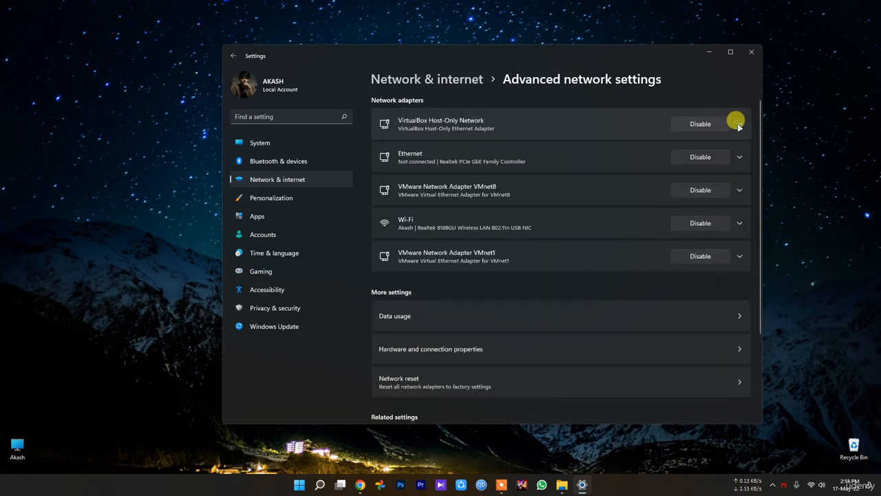
{"action": "left_click", "coordinate": [738, 223]}
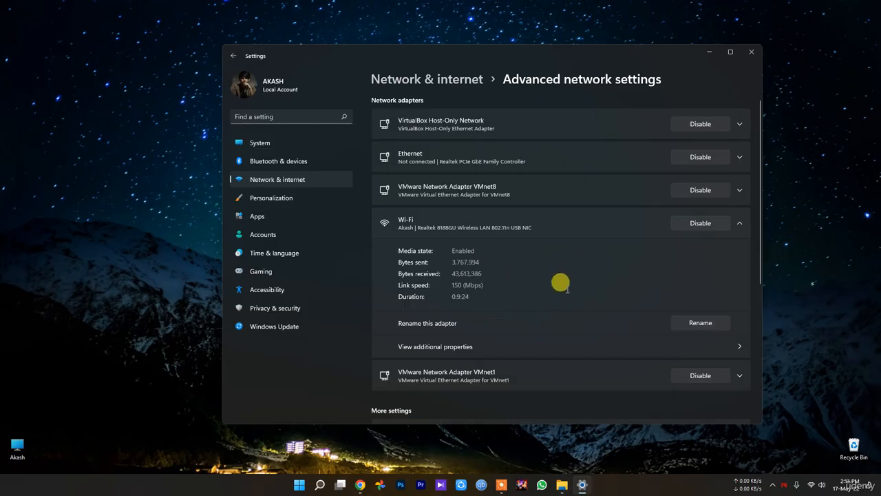
{"action": "scroll", "coordinate": [562, 290], "scroll_direction": "down", "scroll_amount": 3}
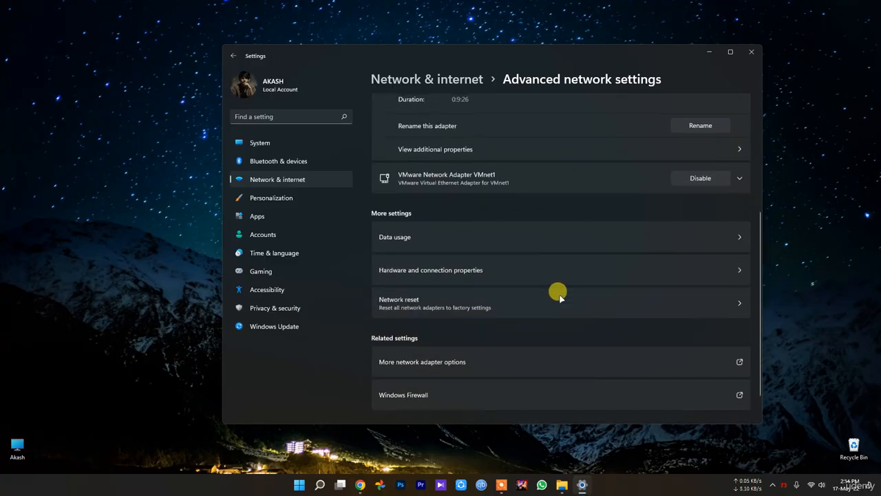
Open Data usage, review the per-app usage statistics for the Wi-Fi connection, and return to the advanced network settings.
{"action": "left_click", "coordinate": [452, 242]}
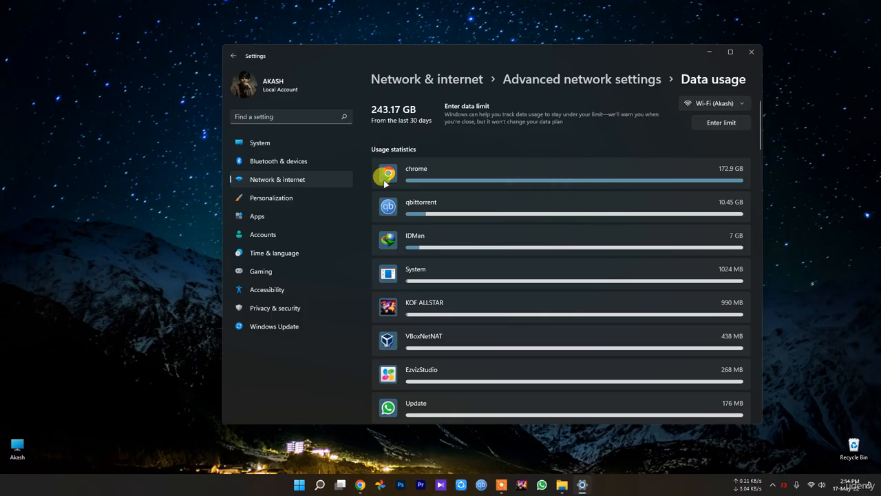
{"action": "scroll", "coordinate": [435, 339], "scroll_direction": "down", "scroll_amount": 2}
{"action": "scroll", "coordinate": [430, 338], "scroll_direction": "down", "scroll_amount": 2}
{"action": "scroll", "coordinate": [429, 338], "scroll_direction": "up", "scroll_amount": 5}
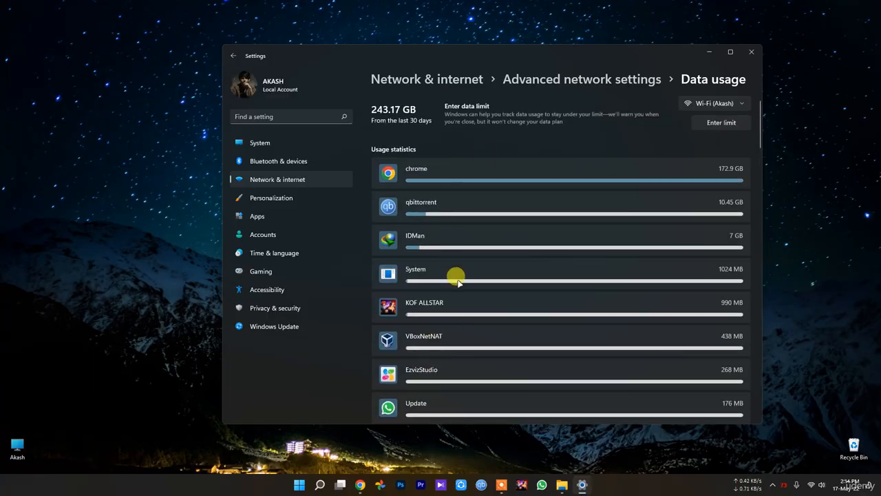
{"action": "scroll", "coordinate": [454, 309], "scroll_direction": "down", "scroll_amount": 1}
{"action": "scroll", "coordinate": [458, 303], "scroll_direction": "down", "scroll_amount": 1}
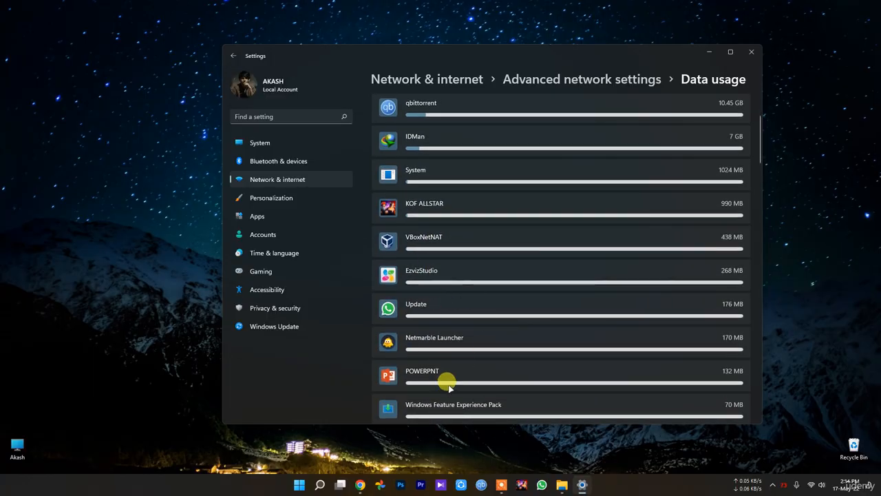
{"action": "scroll", "coordinate": [444, 358], "scroll_direction": "up", "scroll_amount": 3}
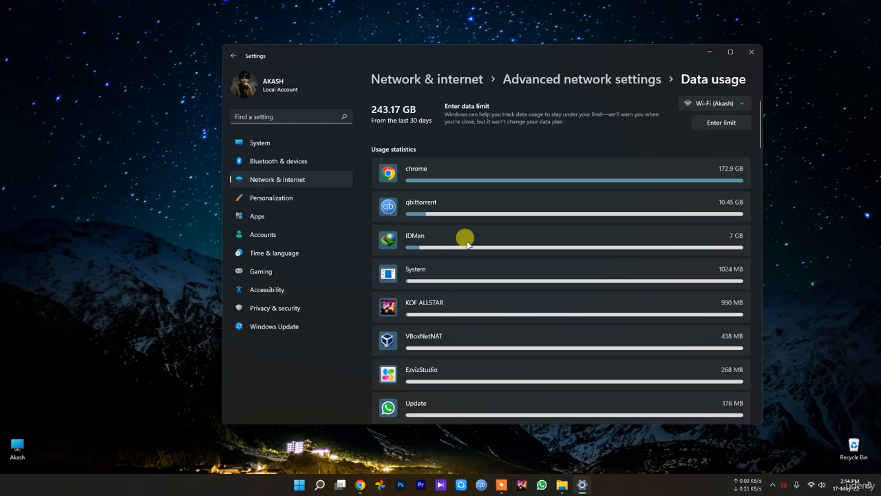
{"action": "key", "text": "alt+Left"}
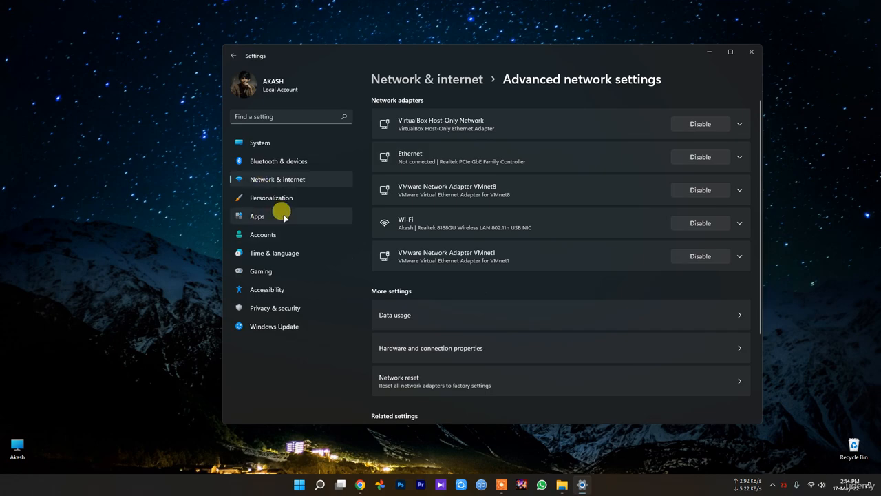
Reopen the connected Wi-Fi network's properties from Network & internet to review them, and close Settings.
{"action": "left_click", "coordinate": [276, 181]}
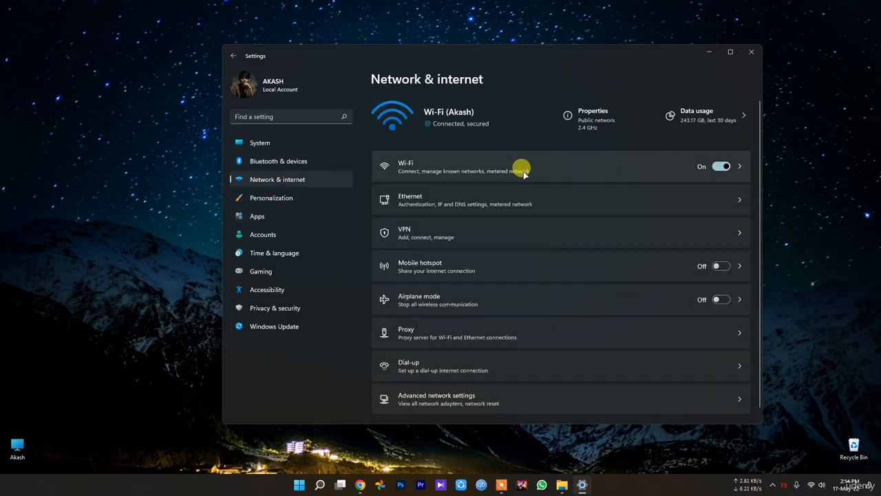
{"action": "left_click", "coordinate": [523, 168]}
{"action": "left_click", "coordinate": [457, 148]}
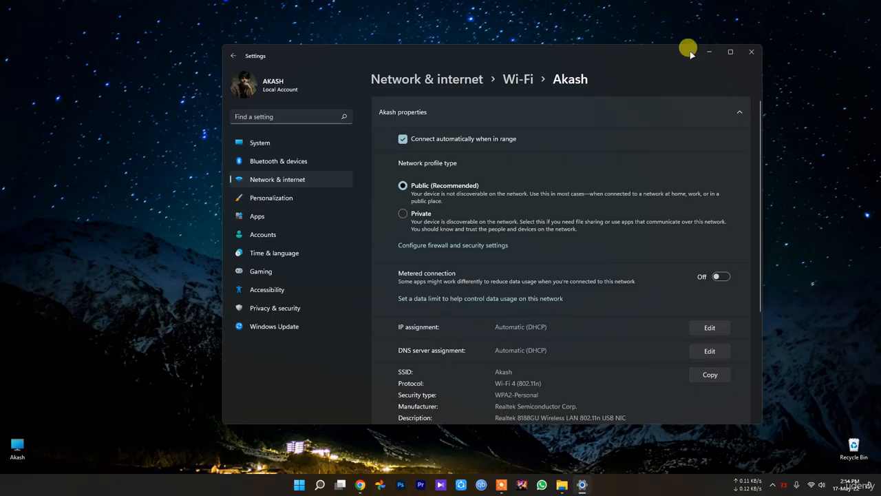
{"action": "left_click", "coordinate": [752, 52]}
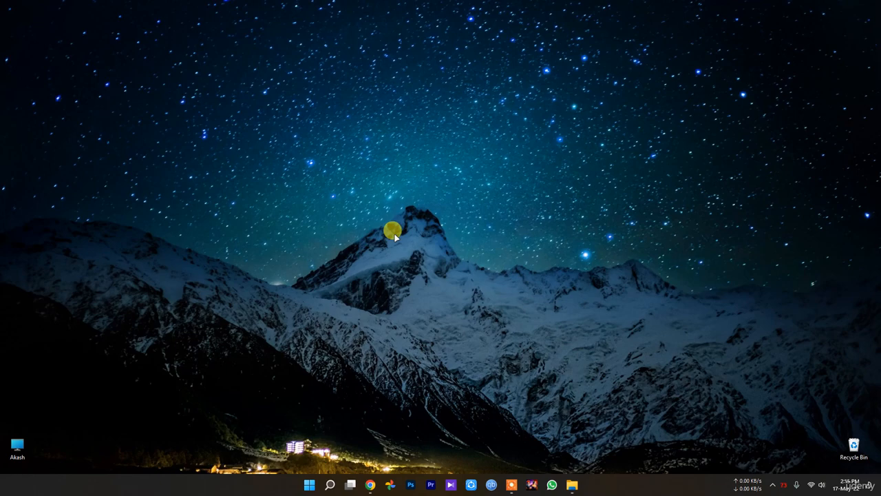
Switch to the open Google Chrome window showing a new tab.
{"action": "key", "text": "Down"}
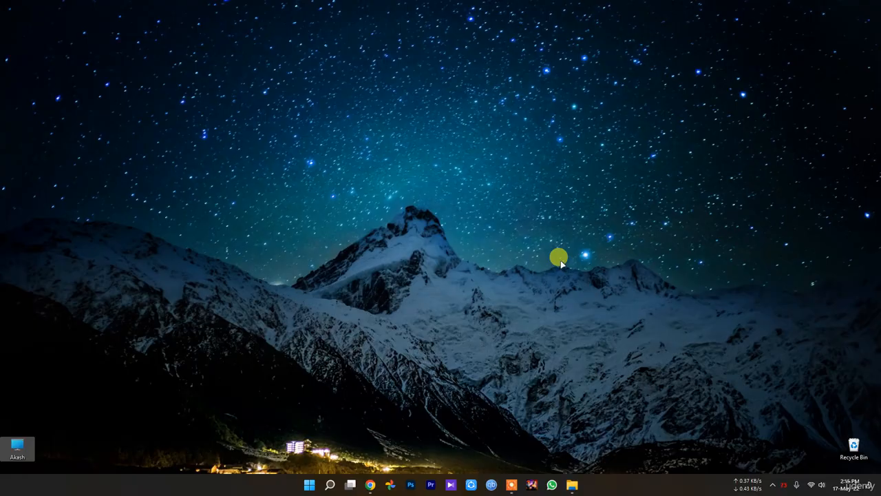
{"action": "left_click", "coordinate": [377, 487]}
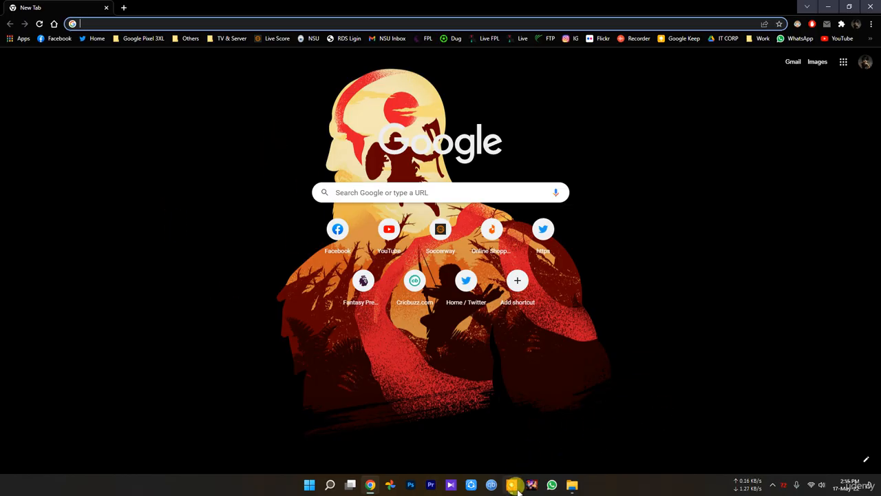
{"action": "mouse_move", "coordinate": [569, 487]}
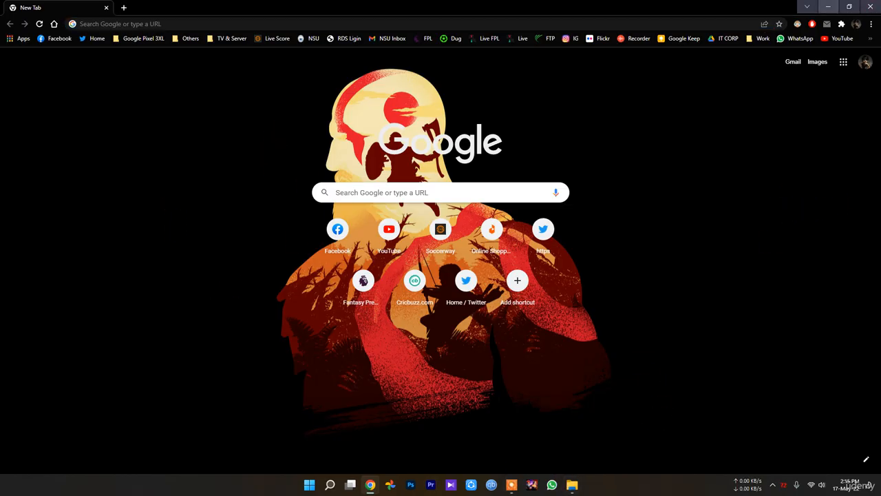
Minimize the browser, open Windows Settings, and look over the Privacy & security and Apps pages.
{"action": "left_click", "coordinate": [829, 5]}
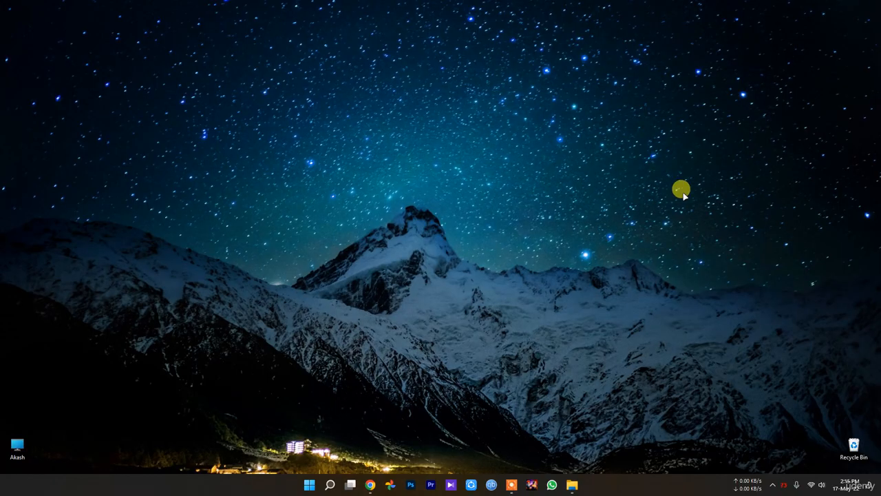
{"action": "left_click", "coordinate": [309, 485]}
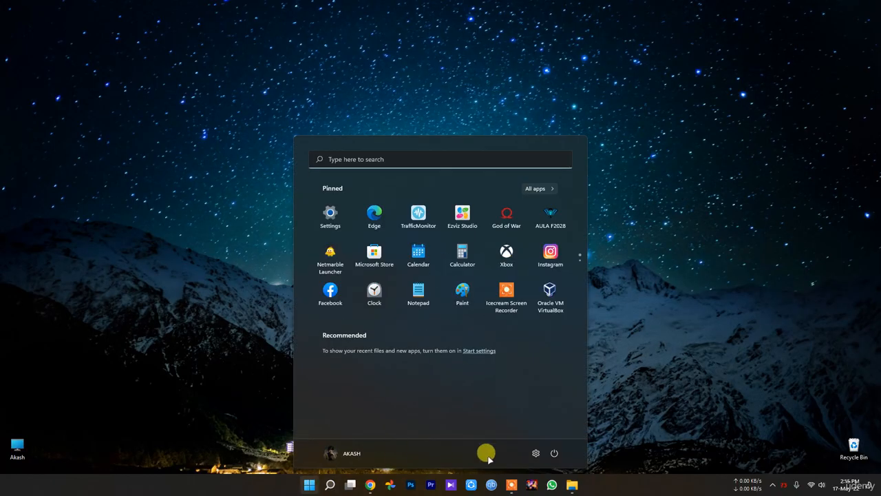
{"action": "left_click", "coordinate": [534, 452]}
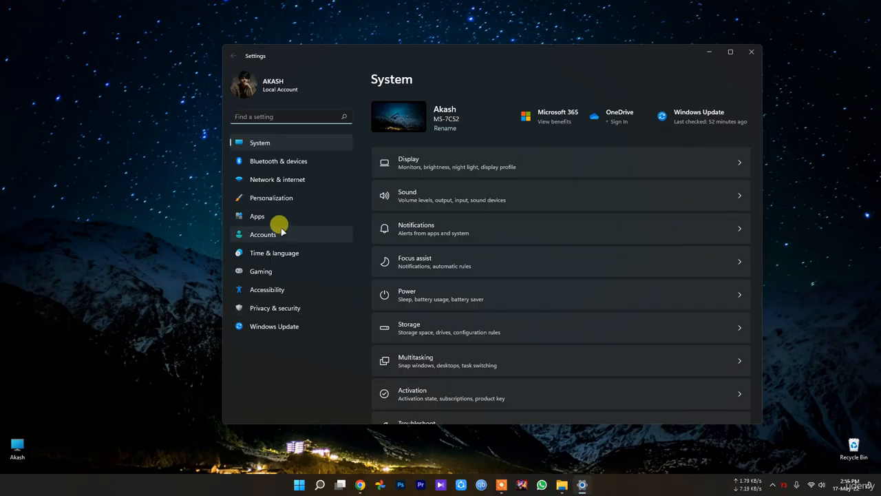
{"action": "left_click", "coordinate": [279, 307]}
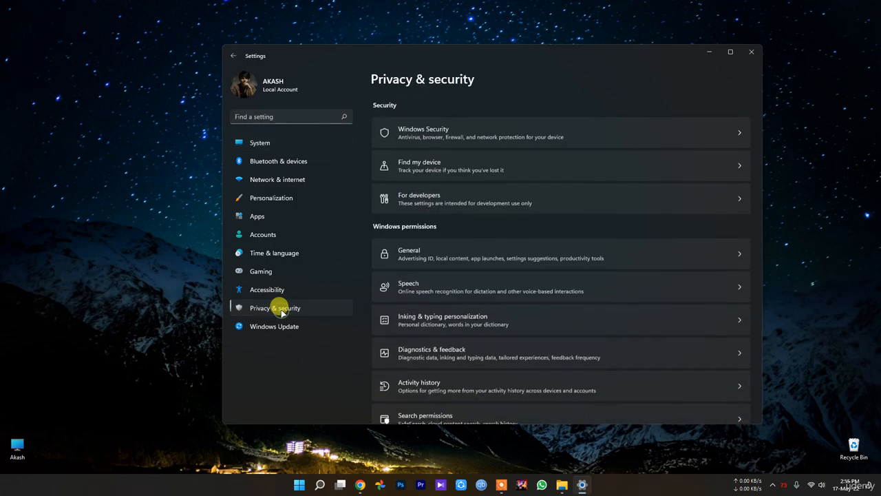
{"action": "scroll", "coordinate": [590, 311], "scroll_direction": "down", "scroll_amount": 5}
{"action": "left_click", "coordinate": [274, 218]}
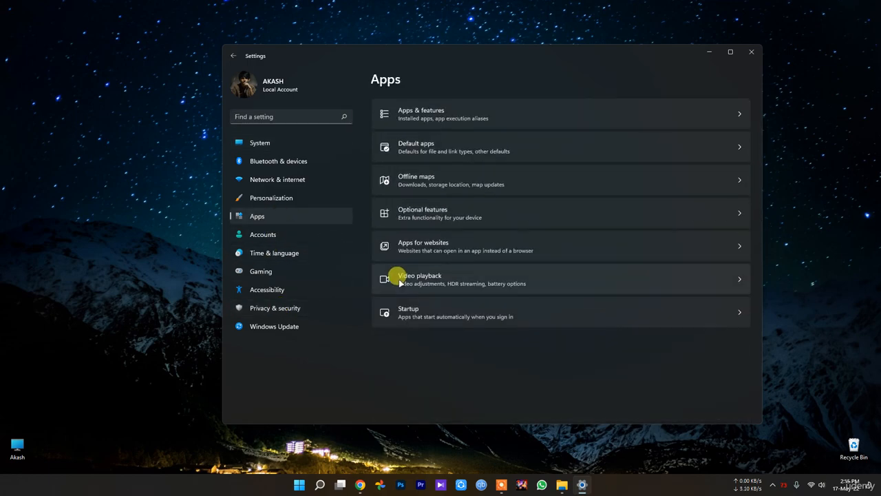
Search Settings for "priva" and open the suggested Device privacy settings.
{"action": "left_click", "coordinate": [273, 116]}
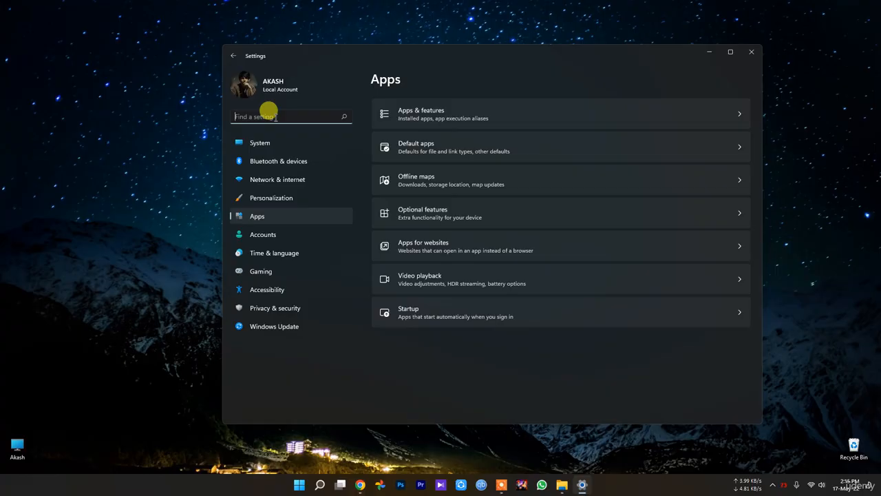
{"action": "type", "text": "pr"}
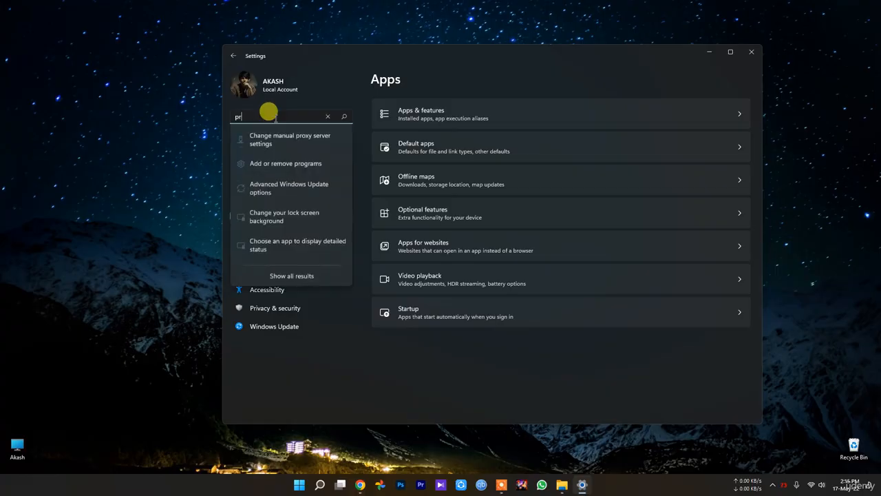
{"action": "type", "text": "iva"}
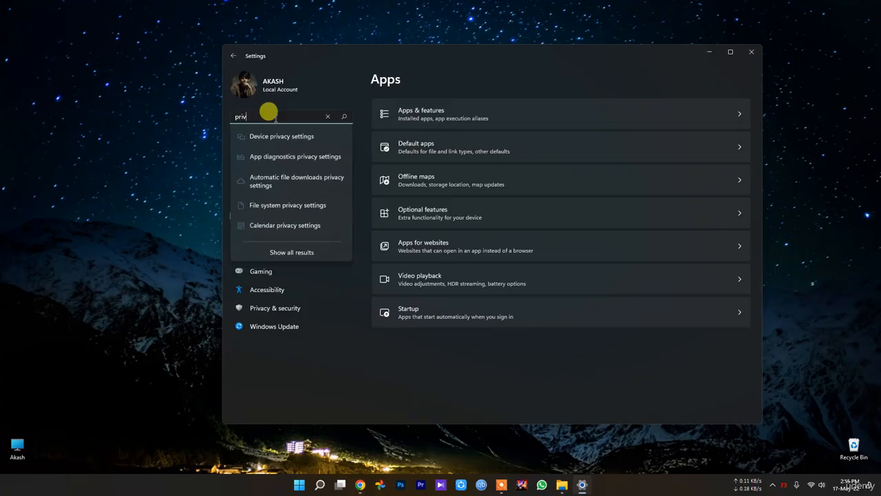
{"action": "left_click", "coordinate": [296, 135]}
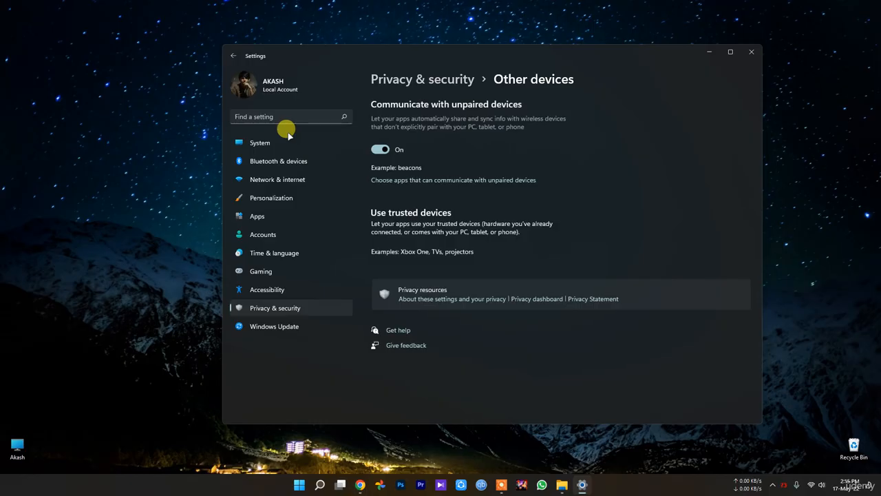
Search Settings for "backgr", check the suggestions, and dismiss them without opening one.
{"action": "left_click", "coordinate": [259, 114]}
{"action": "type", "text": "ba"}
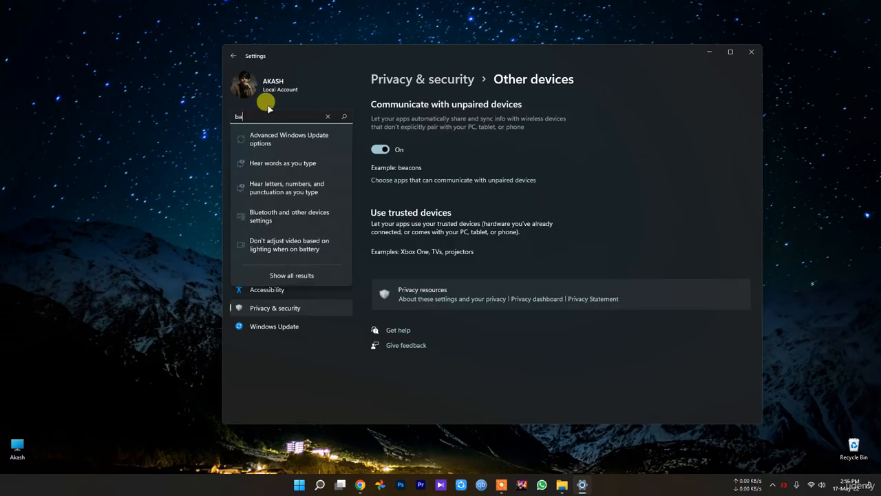
{"action": "type", "text": "ckgr"}
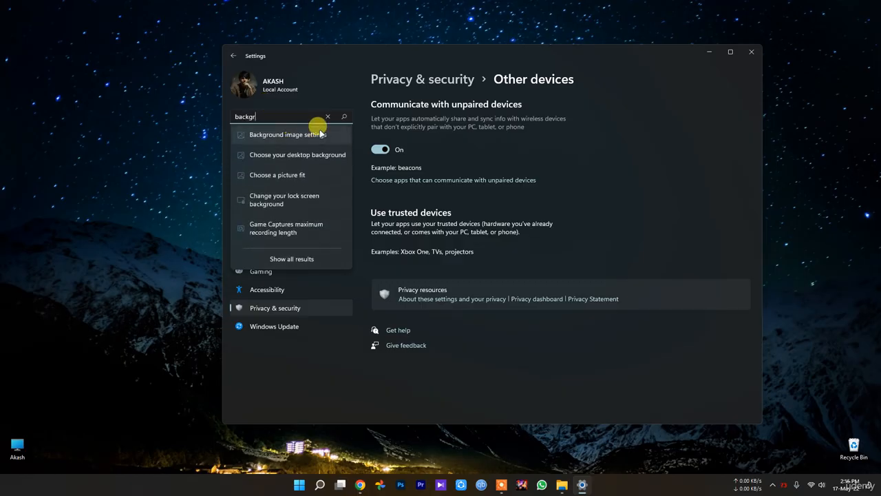
{"action": "left_click", "coordinate": [306, 390]}
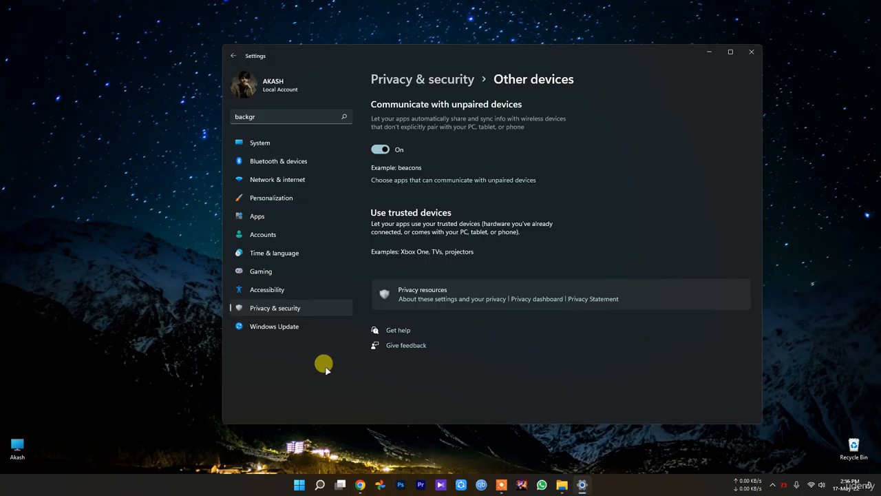
Return to the main Privacy & security page and examine its Security, Windows permissions and App permissions entries for a background setting.
{"action": "left_click", "coordinate": [279, 308]}
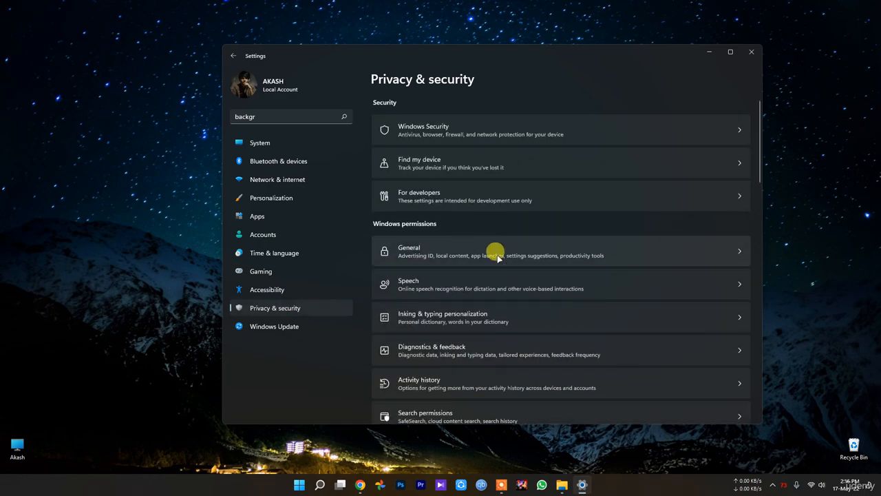
{"action": "scroll", "coordinate": [496, 260], "scroll_direction": "down", "scroll_amount": 10}
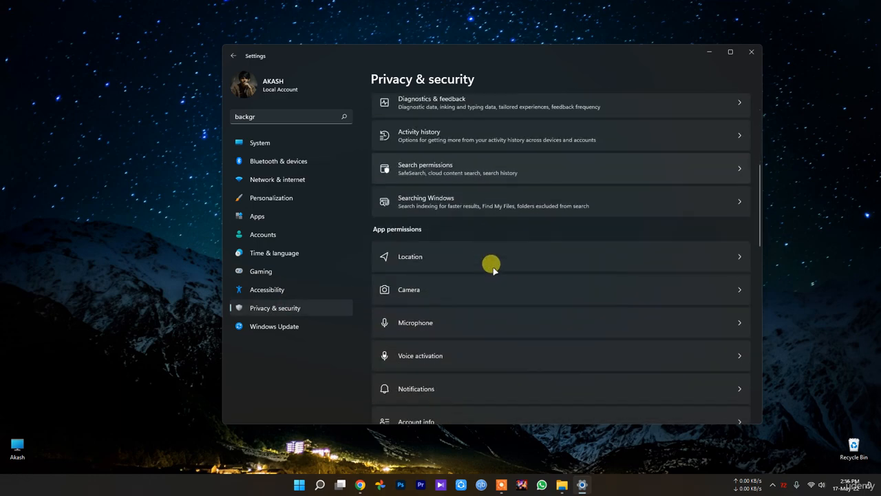
{"action": "scroll", "coordinate": [498, 287], "scroll_direction": "up", "scroll_amount": 4}
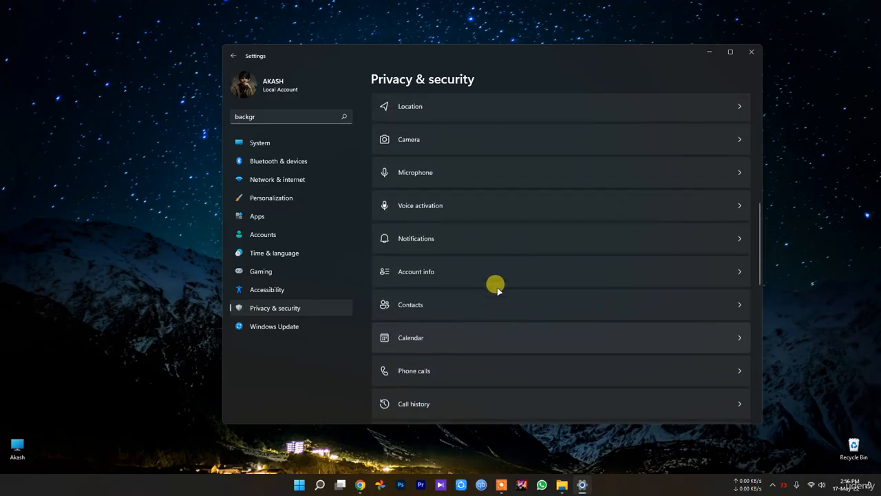
{"action": "scroll", "coordinate": [497, 287], "scroll_direction": "down", "scroll_amount": 1}
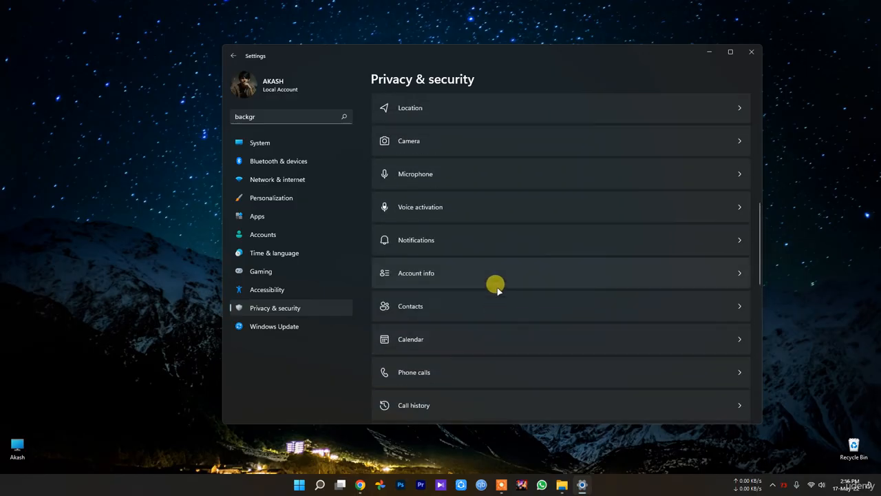
{"action": "scroll", "coordinate": [497, 287], "scroll_direction": "down", "scroll_amount": 5}
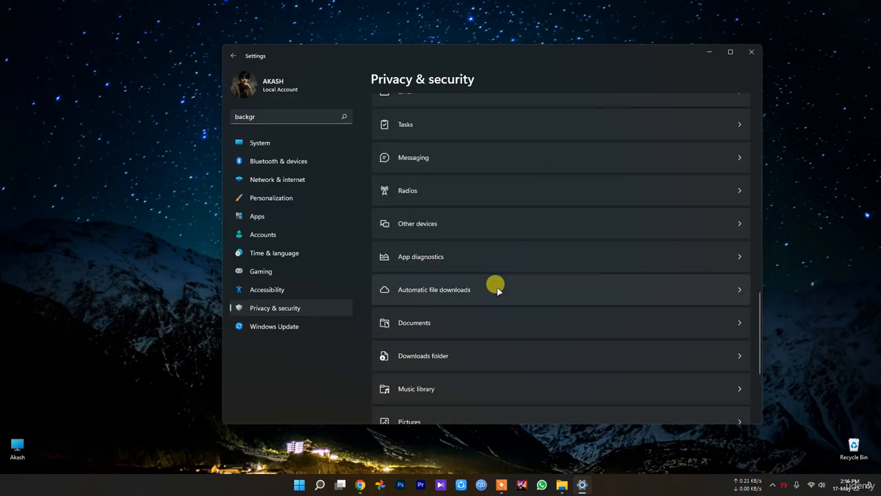
{"action": "scroll", "coordinate": [497, 288], "scroll_direction": "down", "scroll_amount": 3}
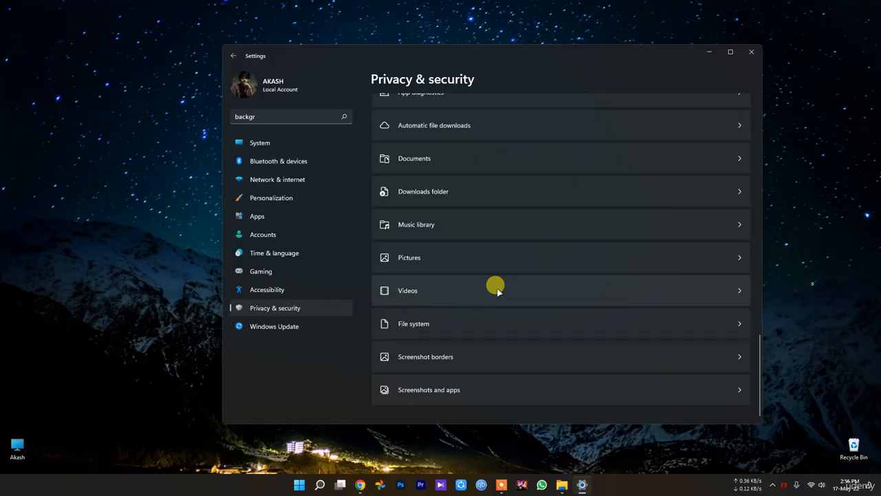
{"action": "scroll", "coordinate": [466, 331], "scroll_direction": "up", "scroll_amount": 4}
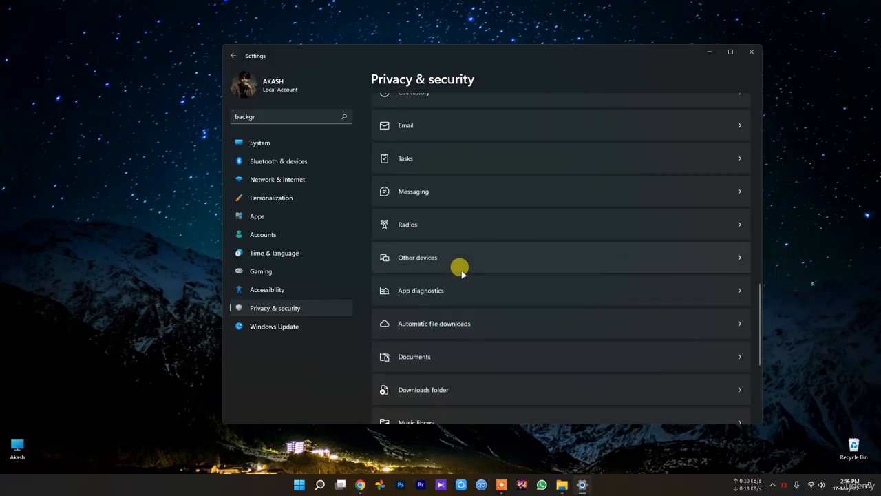
{"action": "scroll", "coordinate": [462, 274], "scroll_direction": "up", "scroll_amount": 5}
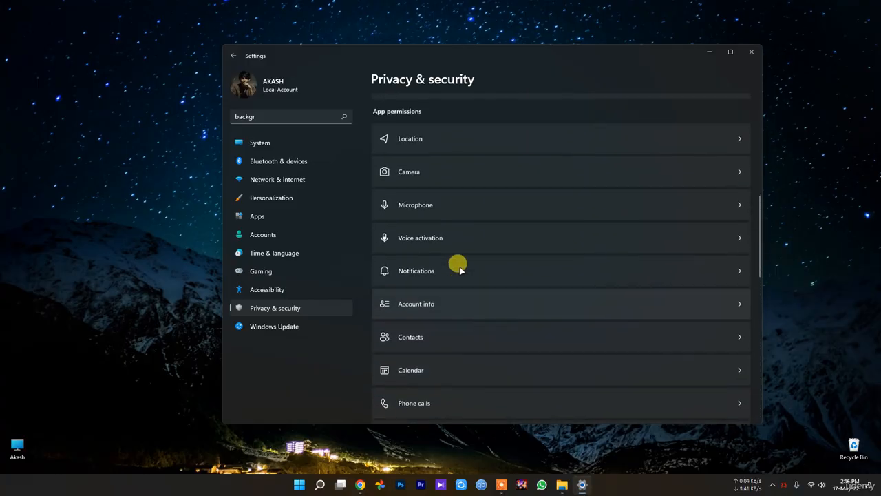
{"action": "scroll", "coordinate": [460, 270], "scroll_direction": "up", "scroll_amount": 2}
{"action": "scroll", "coordinate": [402, 269], "scroll_direction": "up", "scroll_amount": 1}
{"action": "scroll", "coordinate": [453, 276], "scroll_direction": "down", "scroll_amount": 4}
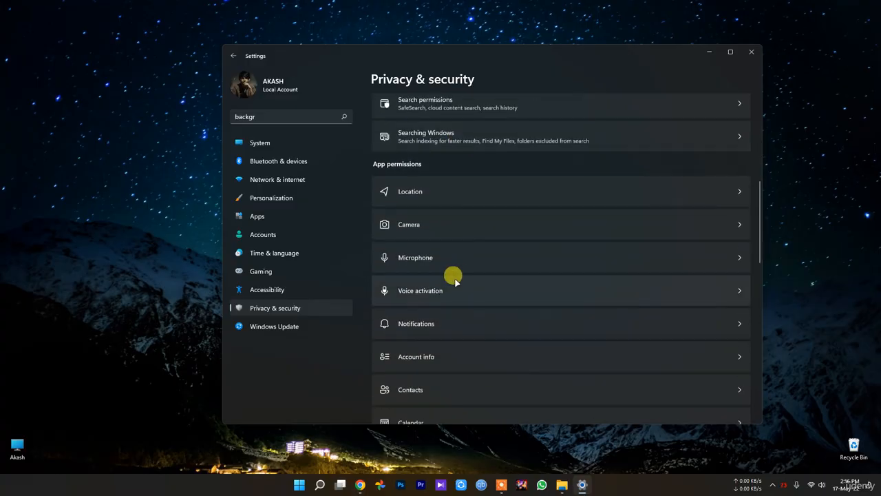
{"action": "scroll", "coordinate": [431, 309], "scroll_direction": "down", "scroll_amount": 5}
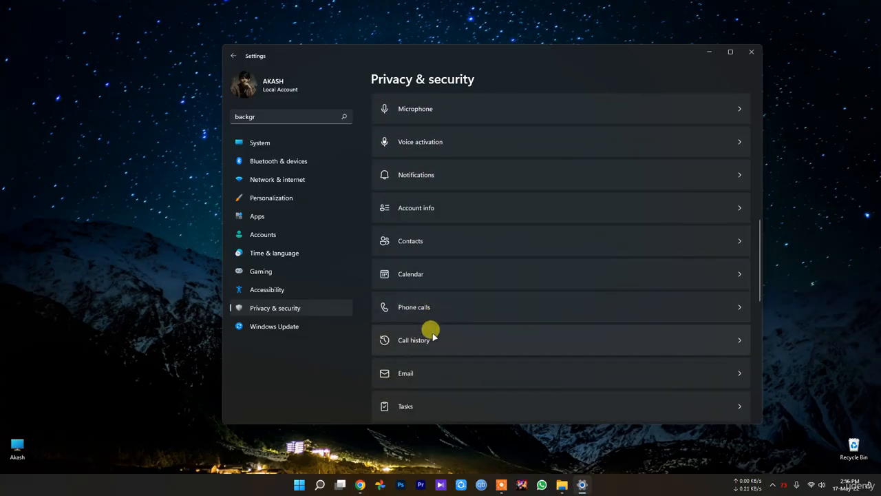
{"action": "scroll", "coordinate": [431, 372], "scroll_direction": "down", "scroll_amount": 2}
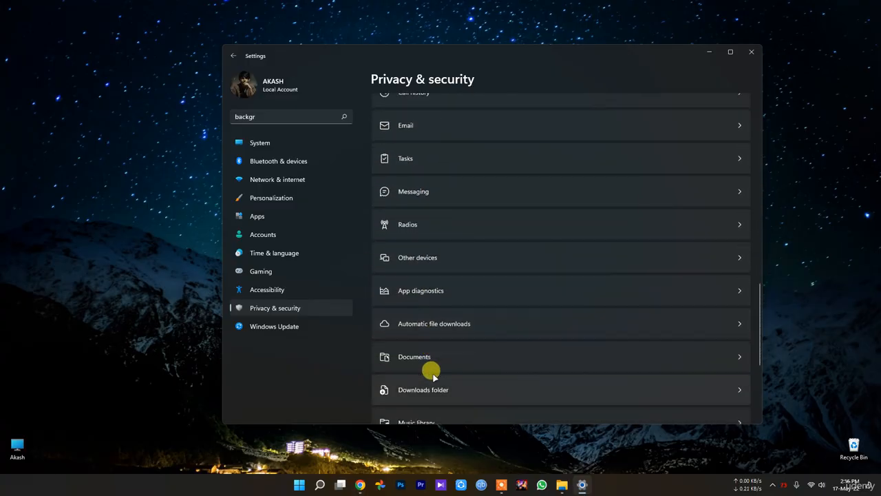
{"action": "scroll", "coordinate": [454, 387], "scroll_direction": "down", "scroll_amount": 4}
{"action": "scroll", "coordinate": [463, 398], "scroll_direction": "down", "scroll_amount": 1}
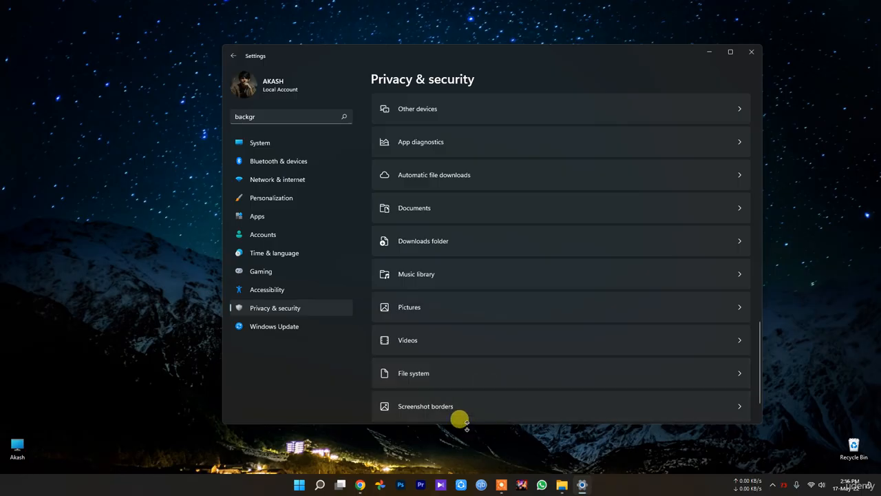
{"action": "scroll", "coordinate": [423, 310], "scroll_direction": "up", "scroll_amount": 3}
{"action": "scroll", "coordinate": [493, 384], "scroll_direction": "up", "scroll_amount": 4}
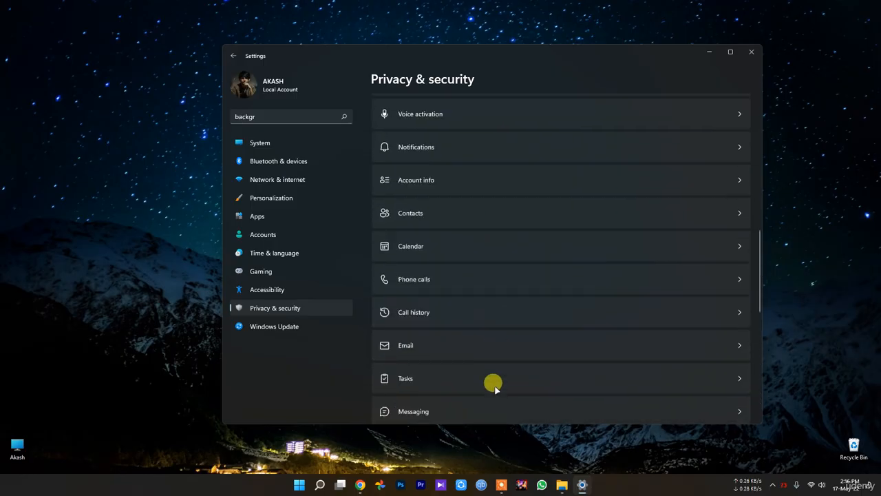
{"action": "scroll", "coordinate": [480, 346], "scroll_direction": "up", "scroll_amount": 5}
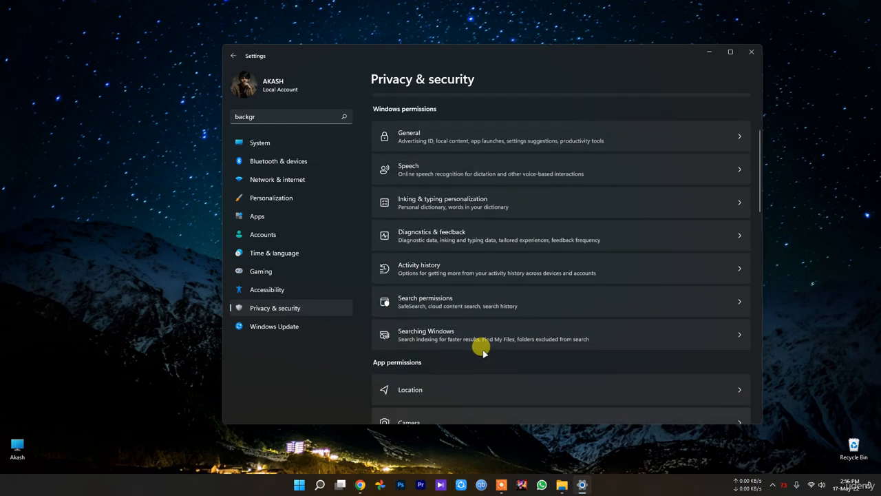
{"action": "scroll", "coordinate": [480, 351], "scroll_direction": "up", "scroll_amount": 2}
{"action": "scroll", "coordinate": [492, 319], "scroll_direction": "down", "scroll_amount": 2}
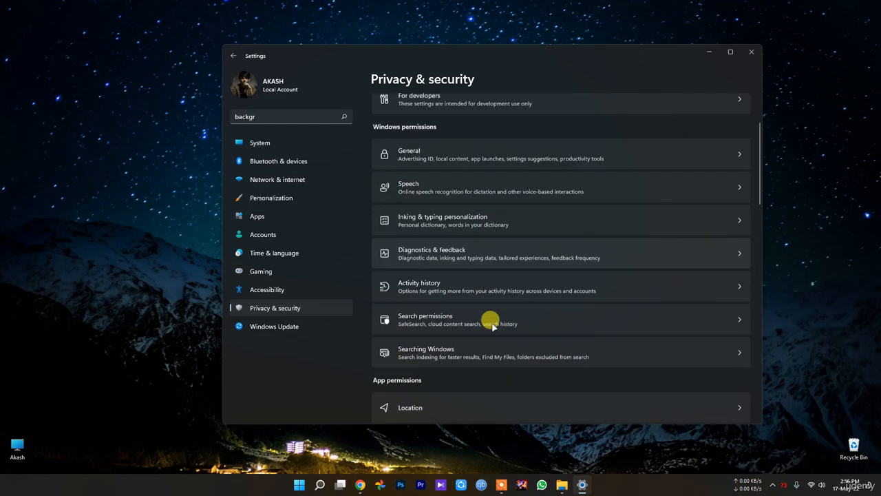
{"action": "scroll", "coordinate": [451, 313], "scroll_direction": "up", "scroll_amount": 2}
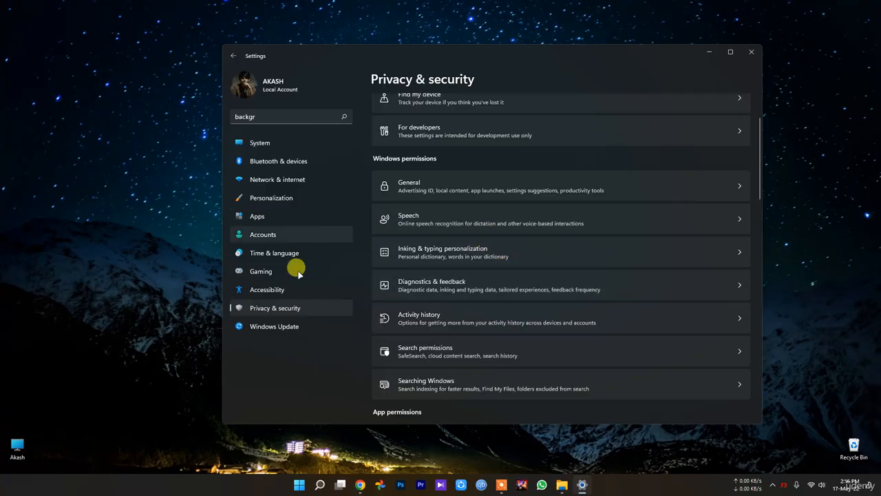
Open Apps & features, check the options under More settings, and close Settings.
{"action": "left_click", "coordinate": [265, 217]}
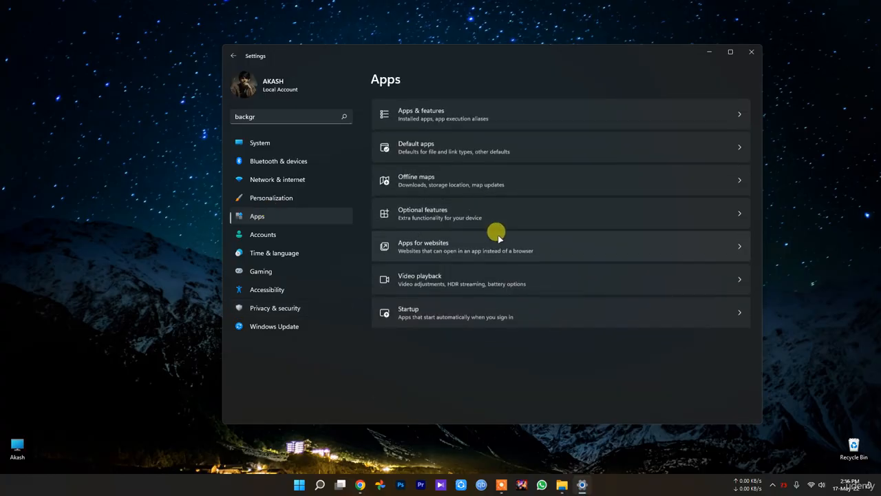
{"action": "left_click", "coordinate": [449, 114]}
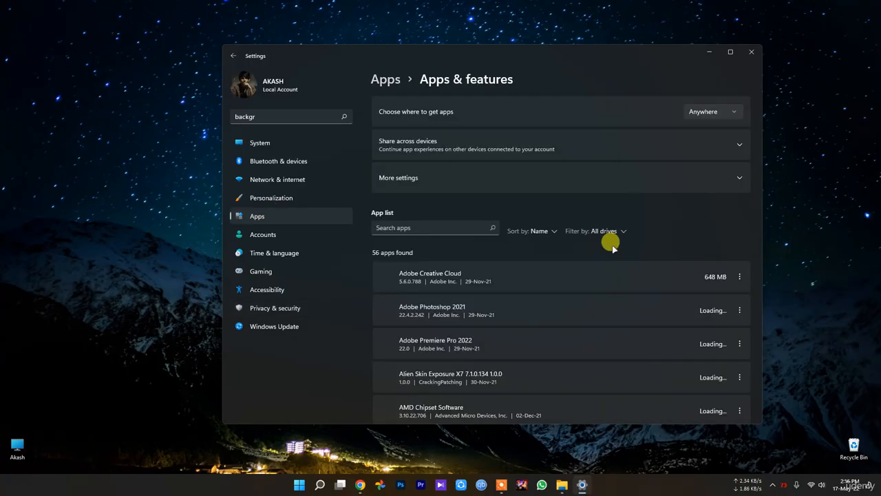
{"action": "left_click", "coordinate": [534, 178]}
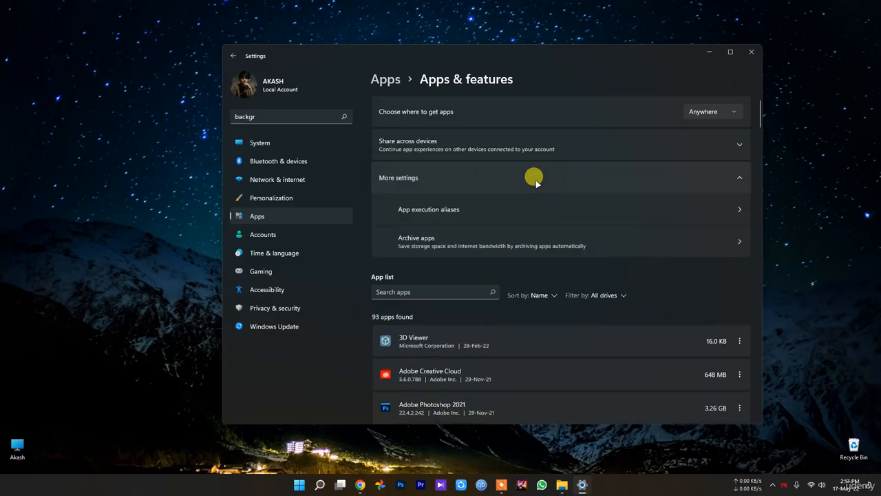
{"action": "left_click", "coordinate": [535, 179]}
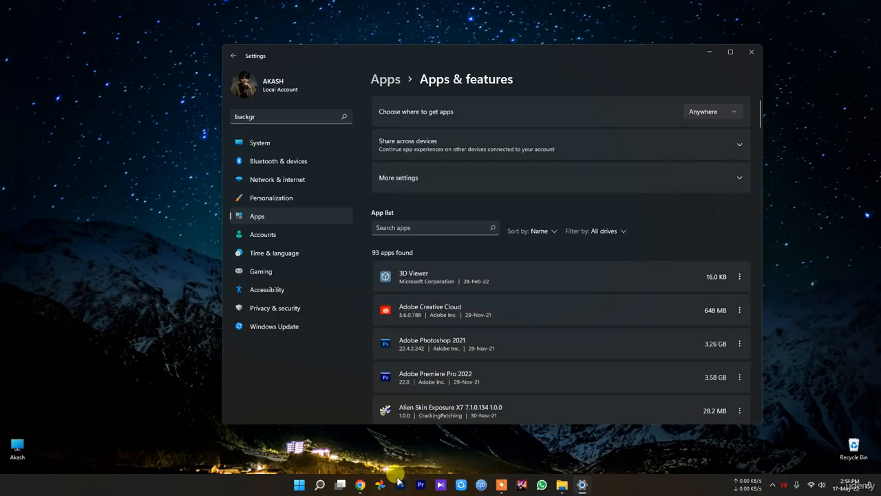
{"action": "left_click", "coordinate": [751, 52]}
Search Windows for "background app" and check the suggested settings.
{"action": "left_click", "coordinate": [329, 486]}
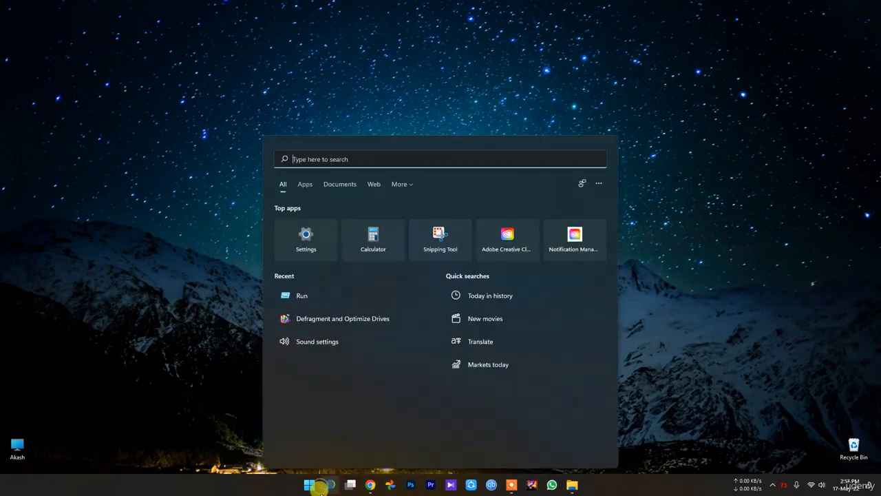
{"action": "type", "text": "ba"}
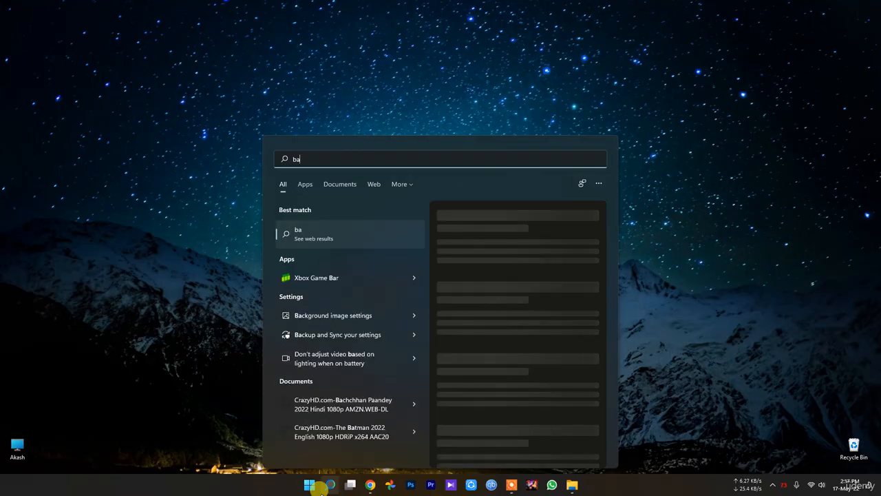
{"action": "type", "text": "ckgr"}
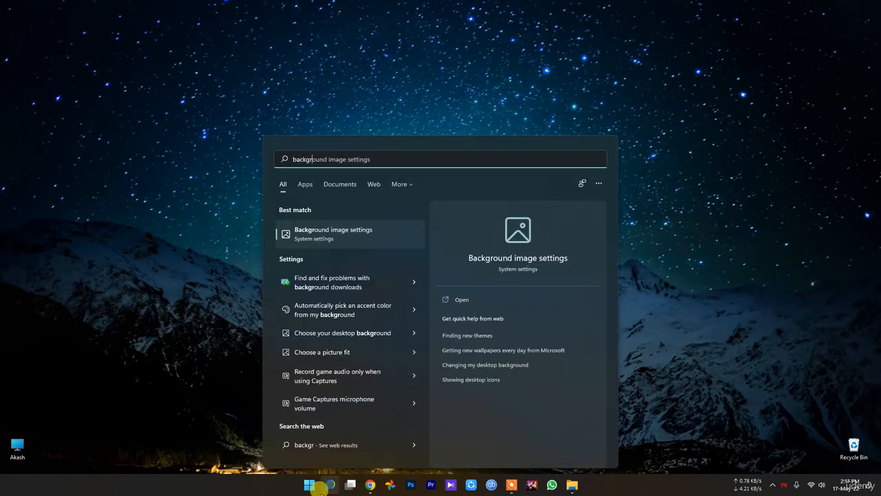
{"action": "type", "text": "ound"}
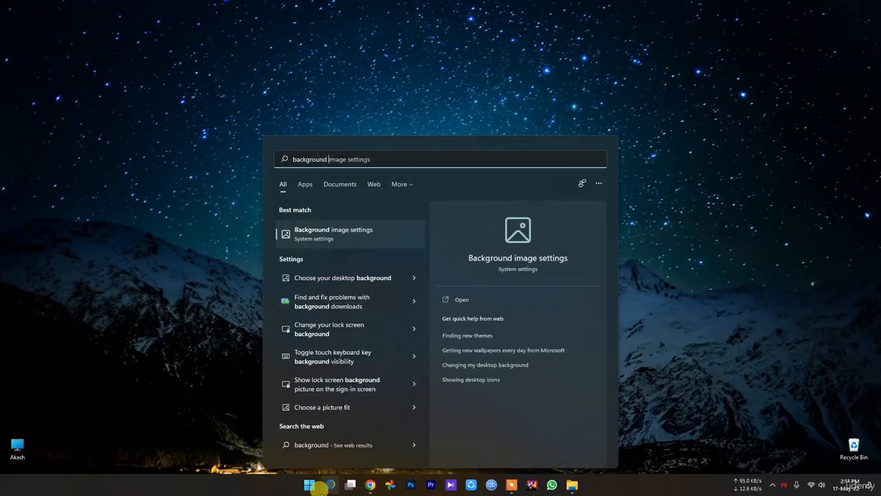
{"action": "type", "text": " app"}
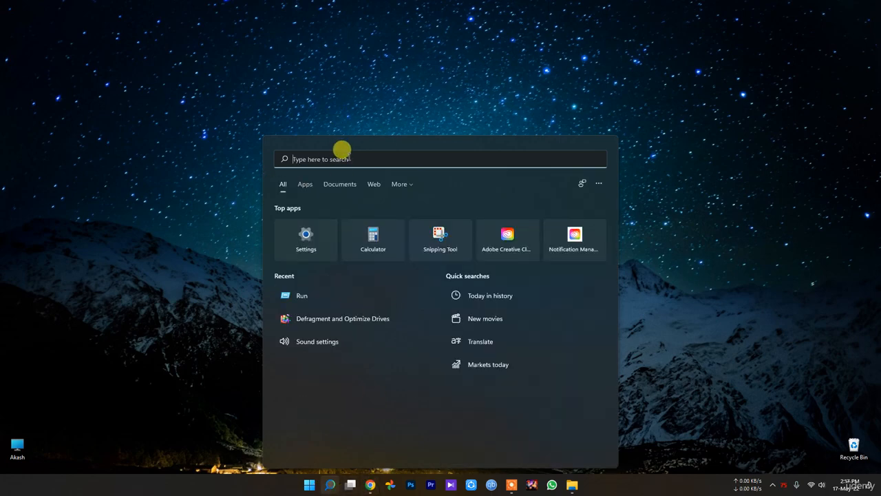
{"action": "type", "text": "bac"}
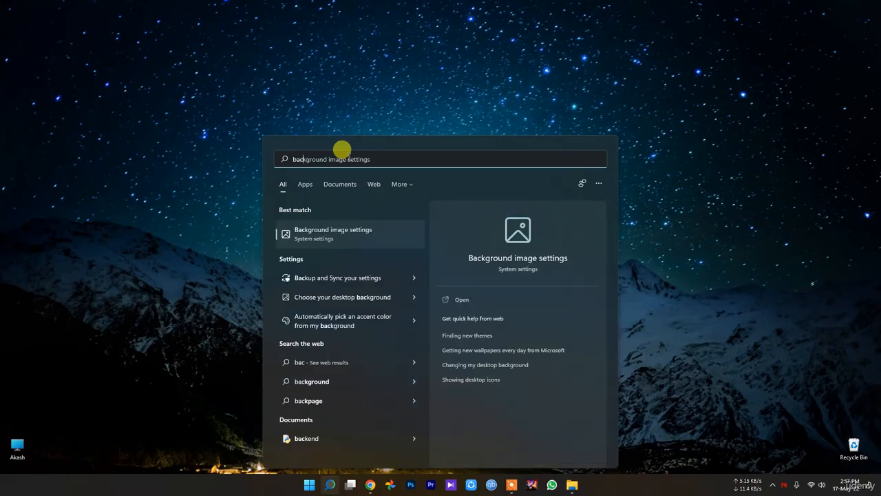
{"action": "type", "text": "kgrou"}
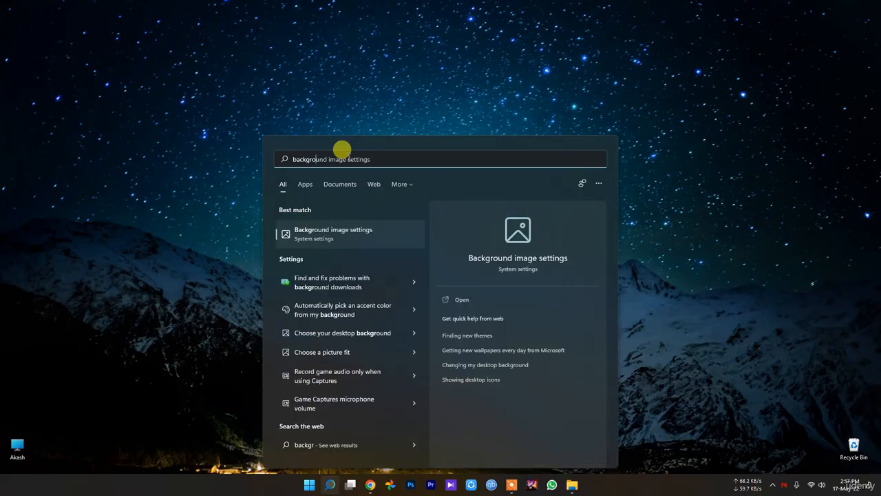
{"action": "type", "text": "nd"}
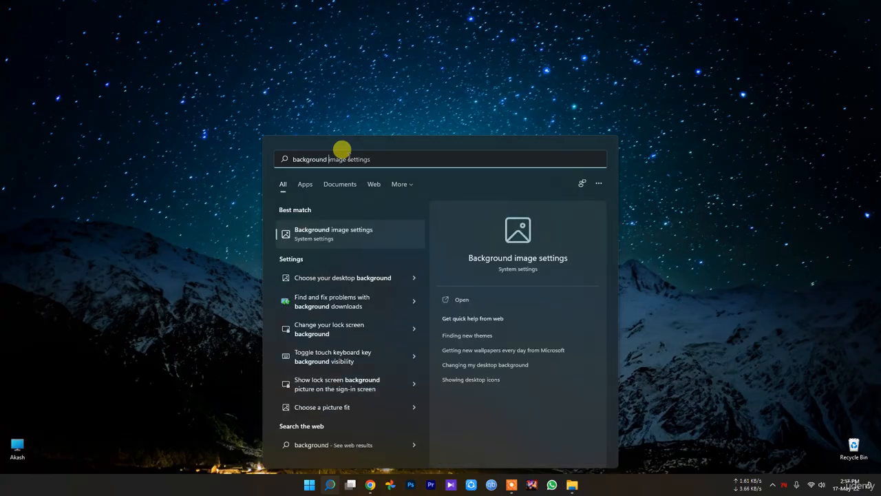
{"action": "type", "text": " app"}
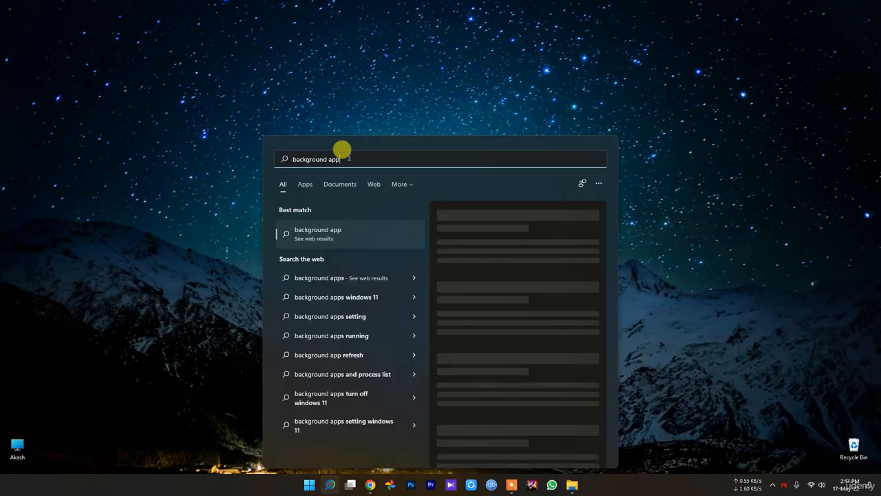
{"action": "type", "text": "s"}
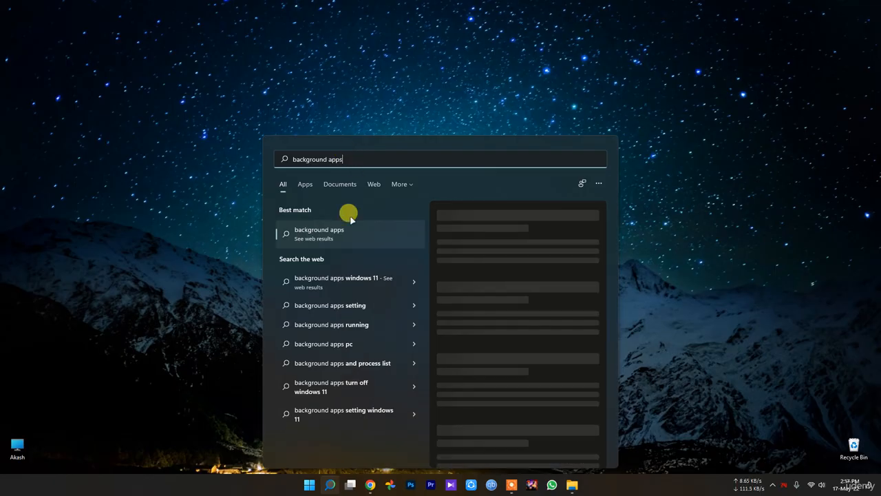
Search Windows again for "background apps", check the results limited to apps and to the web, and dismiss the search.
{"action": "left_click", "coordinate": [307, 183]}
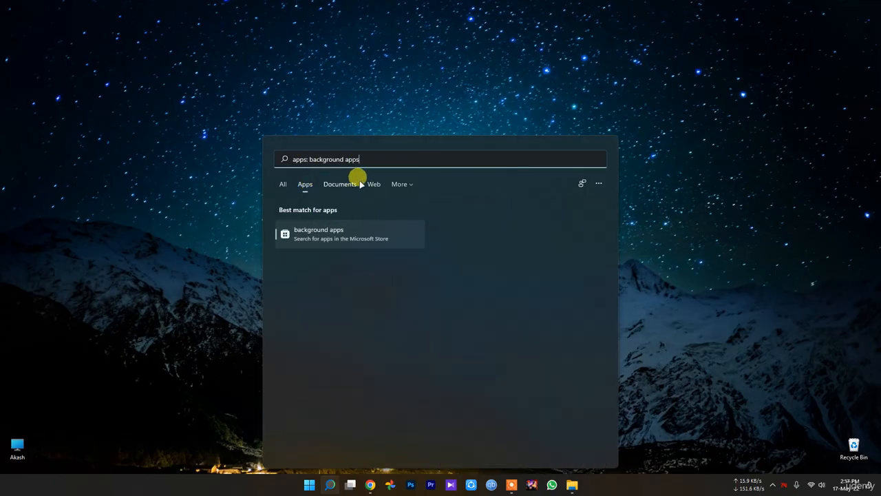
{"action": "left_click", "coordinate": [374, 183]}
{"action": "left_click", "coordinate": [714, 95]}
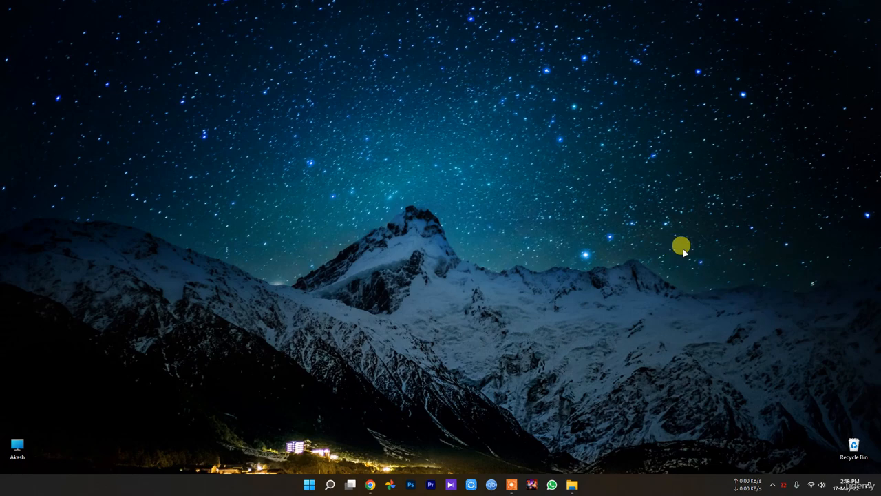
Find and open Control Panel through a Windows search for "control", and go to the Network and Sharing Center.
{"action": "left_click", "coordinate": [309, 485]}
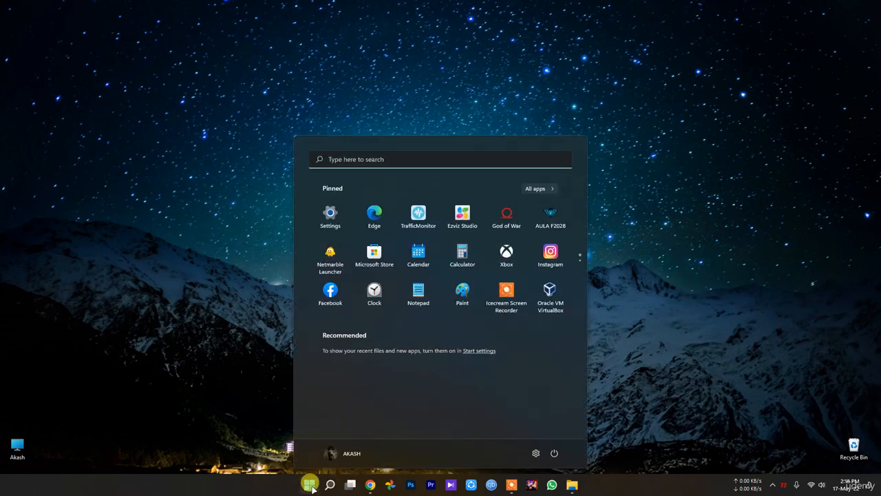
{"action": "type", "text": "c"}
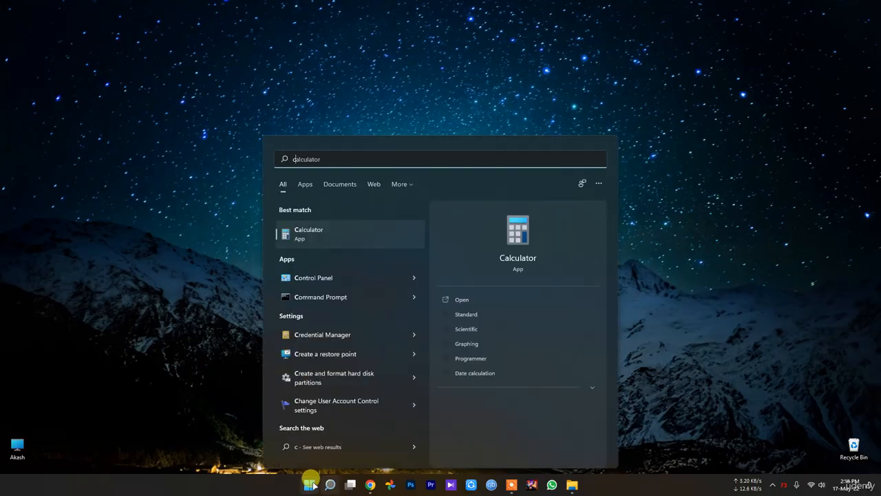
{"action": "type", "text": "ontrol"}
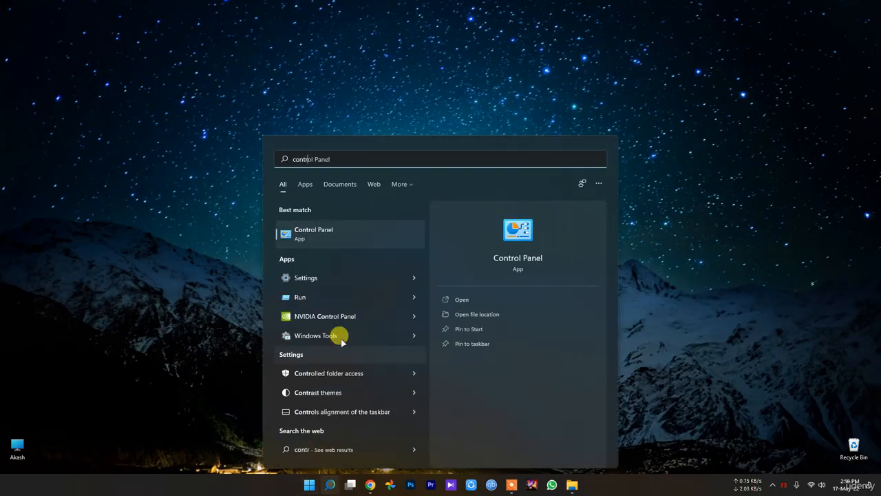
{"action": "left_click", "coordinate": [334, 236]}
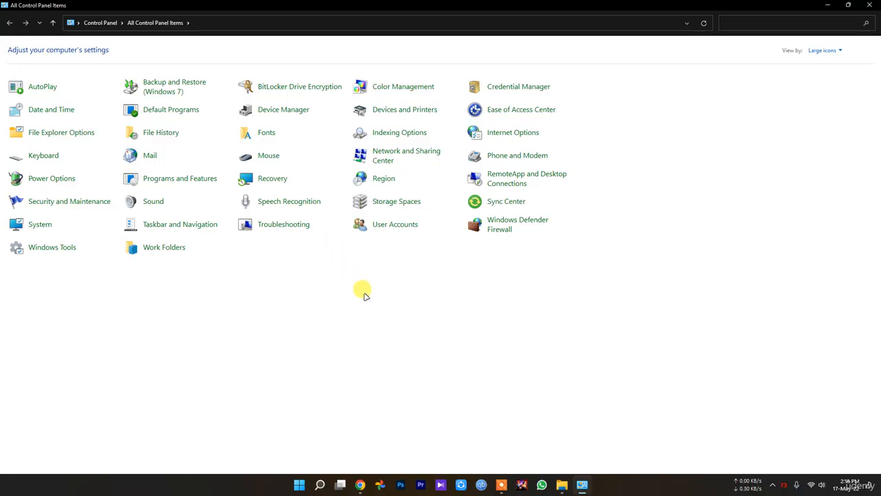
{"action": "key", "text": "n"}
{"action": "left_click", "coordinate": [415, 160]}
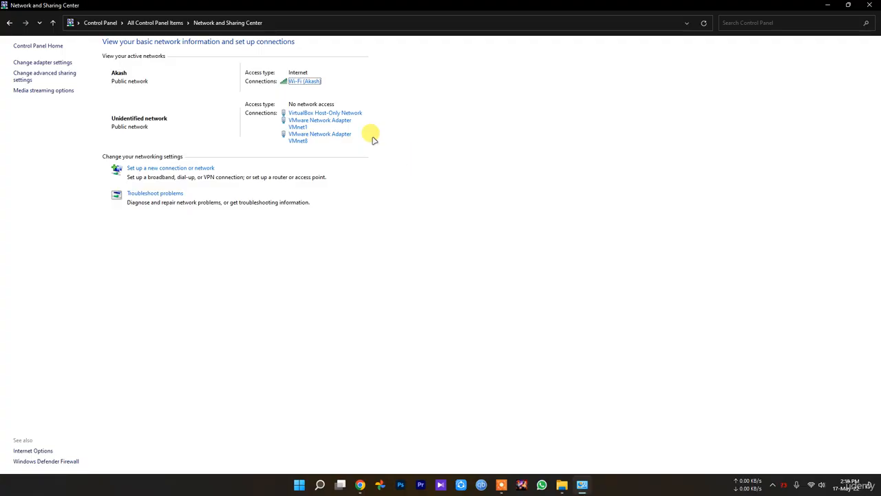
Open the active Wi-Fi connection's properties and bring up its Internet Protocol Version 4 (TCP/IPv4) properties.
{"action": "left_click", "coordinate": [301, 81]}
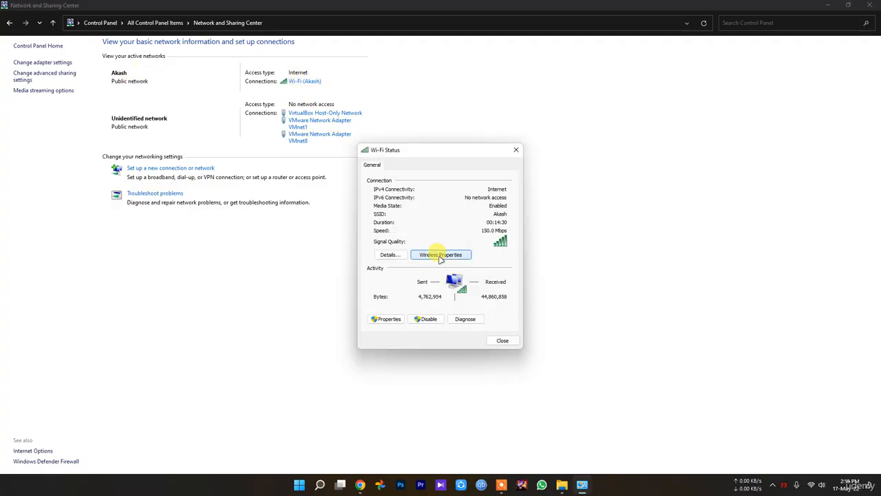
{"action": "left_click", "coordinate": [383, 319]}
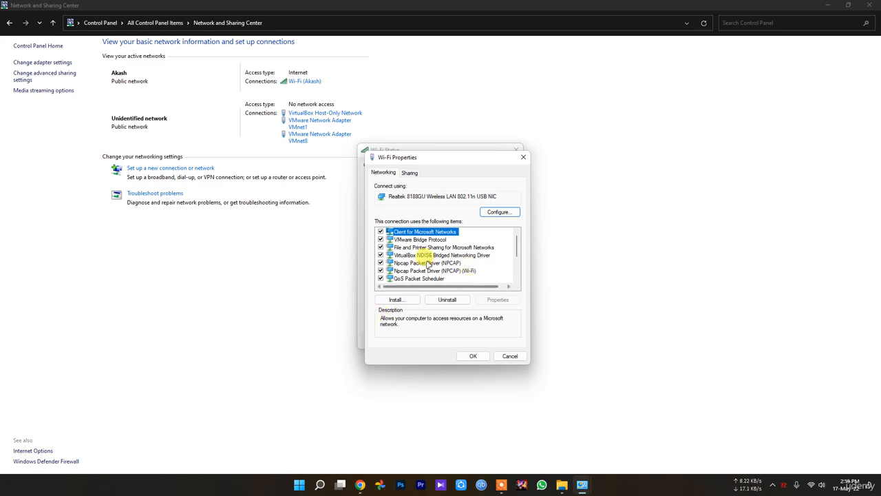
{"action": "scroll", "coordinate": [454, 260], "scroll_direction": "down", "scroll_amount": 1}
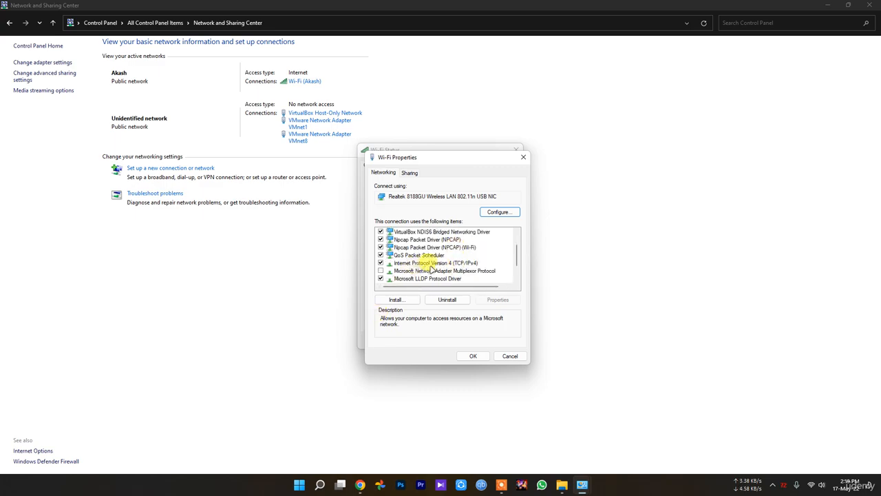
{"action": "double_click", "coordinate": [442, 266]}
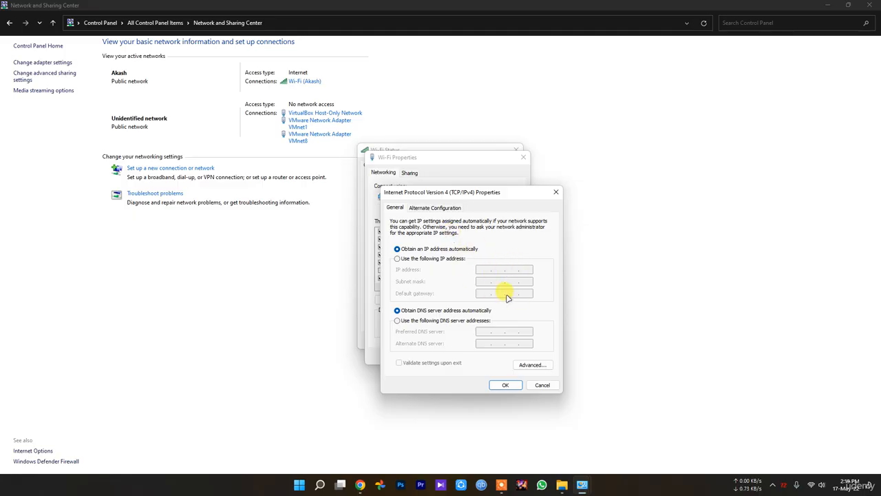
Switch to a manual IP address, try 8.8.8.8 as the IP address, and clear the entry by toggling automatic addressing.
{"action": "left_click", "coordinate": [425, 260]}
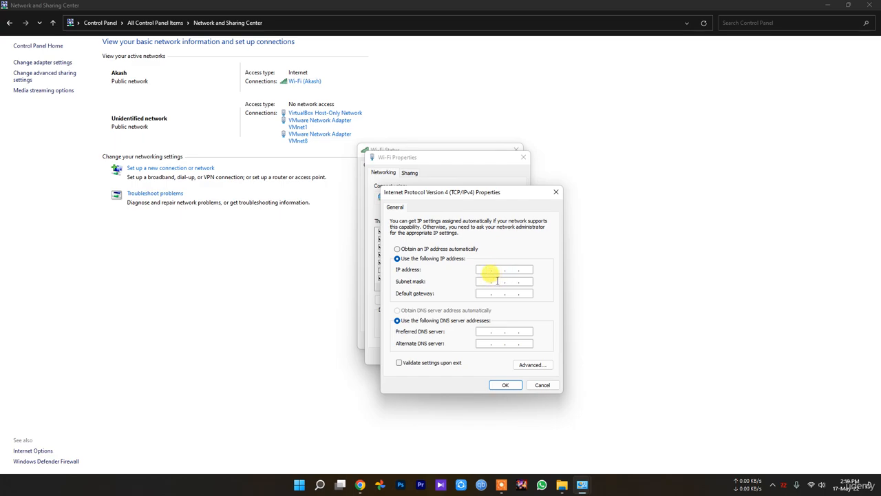
{"action": "left_click", "coordinate": [493, 268]}
{"action": "type", "text": "888"}
{"action": "left_click", "coordinate": [513, 274]}
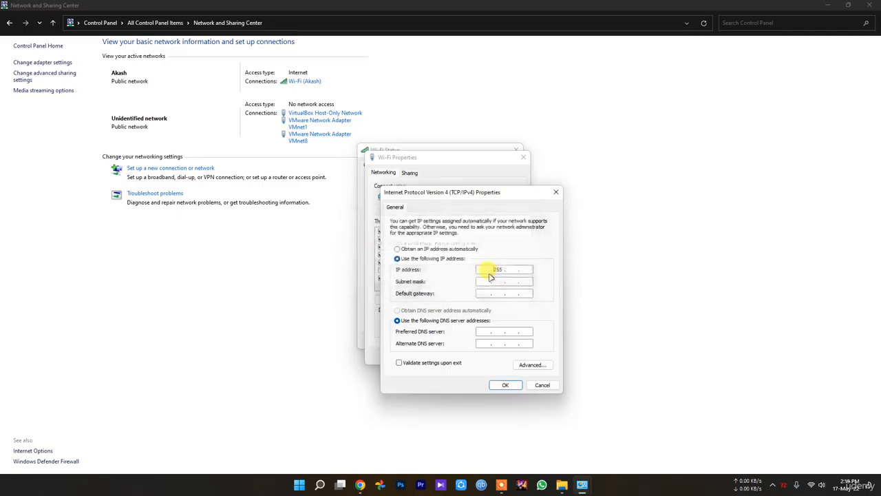
{"action": "left_click", "coordinate": [486, 269]}
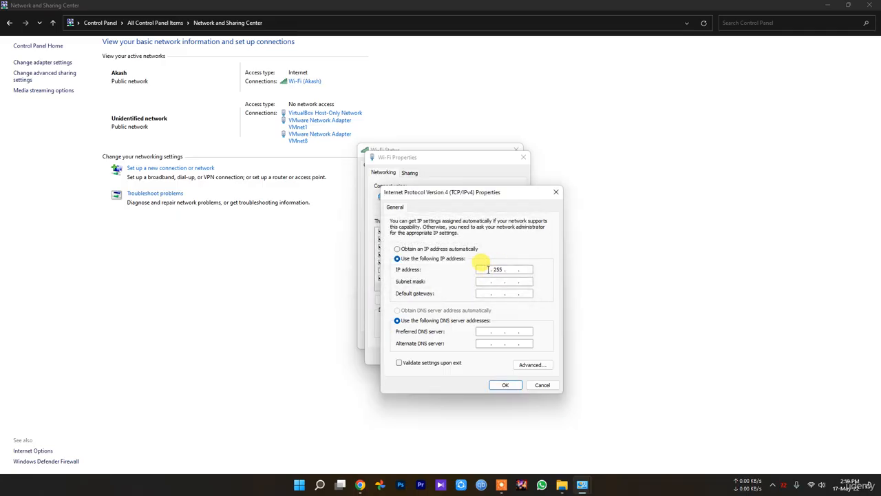
{"action": "type", "text": "8.8.8.8"}
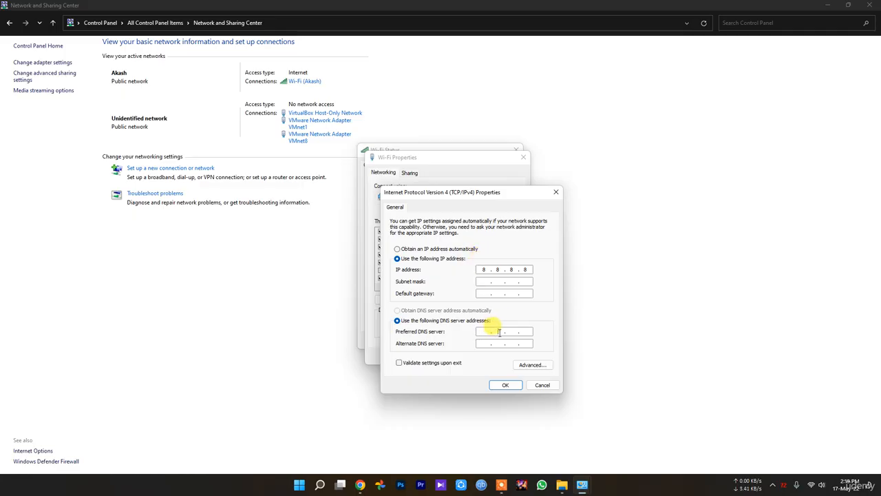
{"action": "left_click", "coordinate": [441, 249]}
{"action": "left_click", "coordinate": [443, 259]}
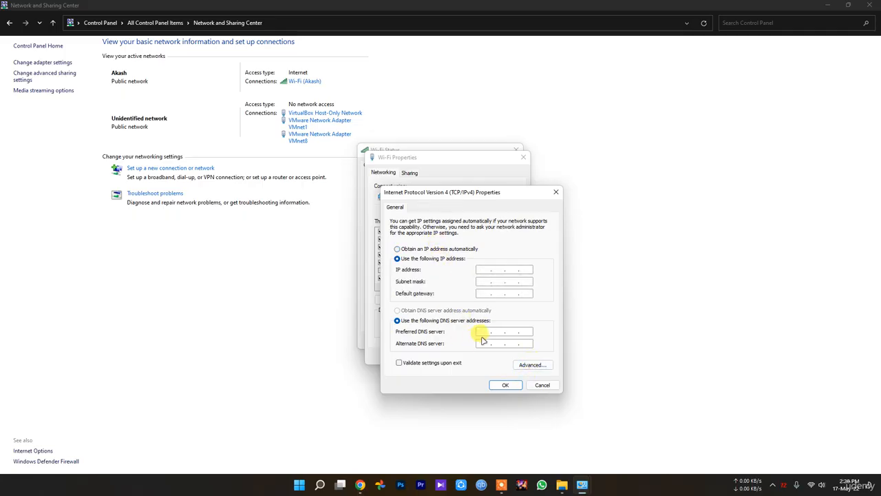
Enter 8.8.8.8 as preferred and 8.8.4.4 as alternate DNS server, and cancel the IPv4 properties without saving.
{"action": "left_click", "coordinate": [508, 332]}
{"action": "type", "text": "8.88"}
{"action": "key", "text": "BackSpace"}
{"action": "left_click", "coordinate": [480, 331]}
{"action": "type", "text": "8.8.8.8"}
{"action": "left_click", "coordinate": [484, 345]}
{"action": "type", "text": "8"}
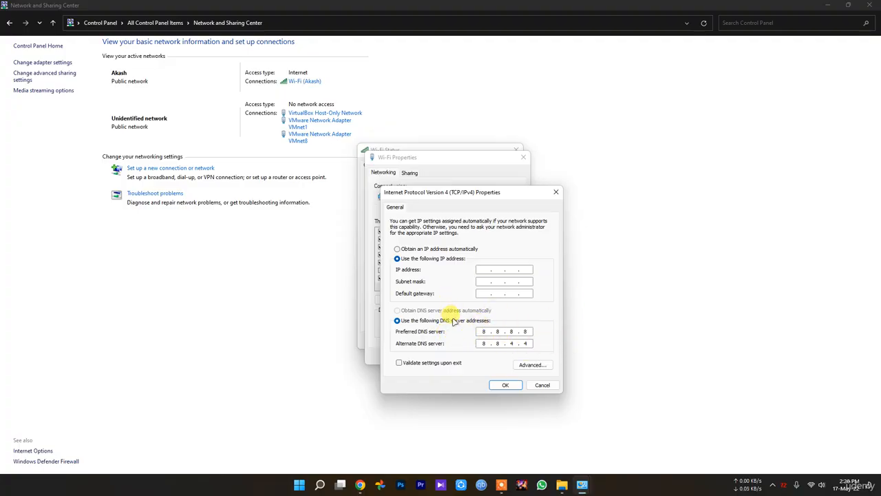
{"action": "left_click", "coordinate": [417, 249]}
{"action": "left_click", "coordinate": [419, 258]}
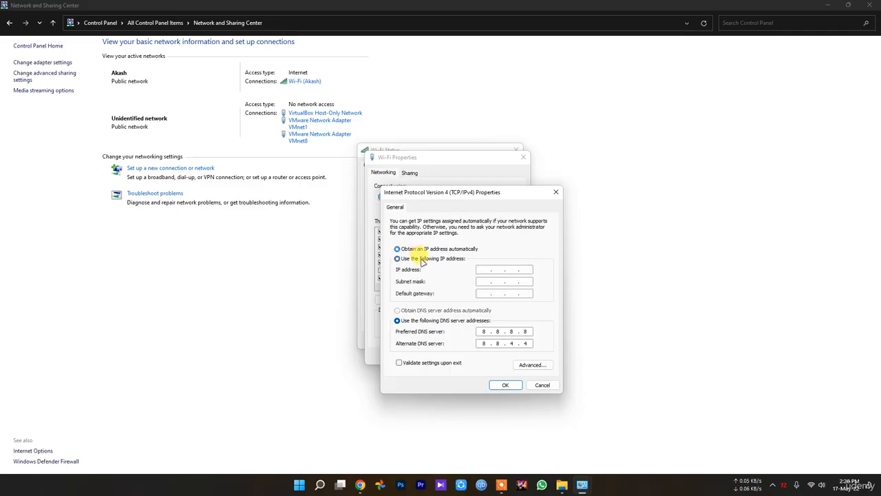
{"action": "left_click", "coordinate": [543, 385]}
Reopen the IPv4 properties, choose manual DNS server addresses, set the preferred DNS server to 208.67.222.222 and confirm.
{"action": "double_click", "coordinate": [406, 263]}
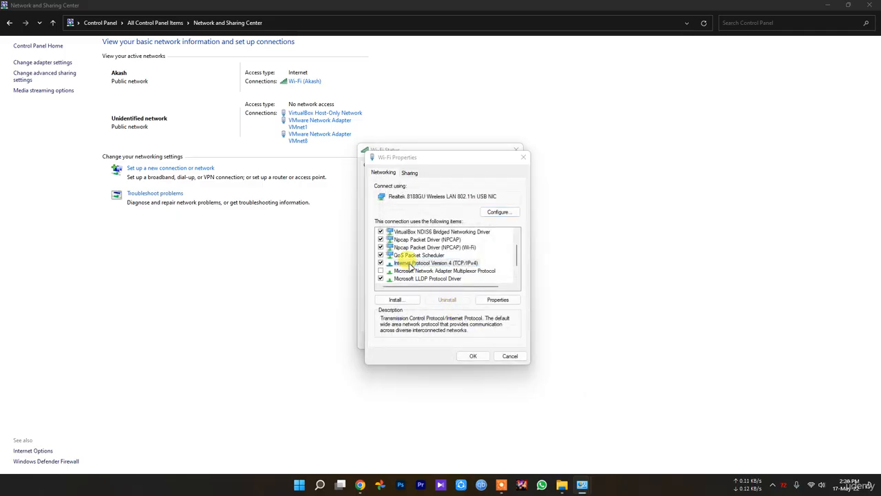
{"action": "left_click", "coordinate": [474, 321]}
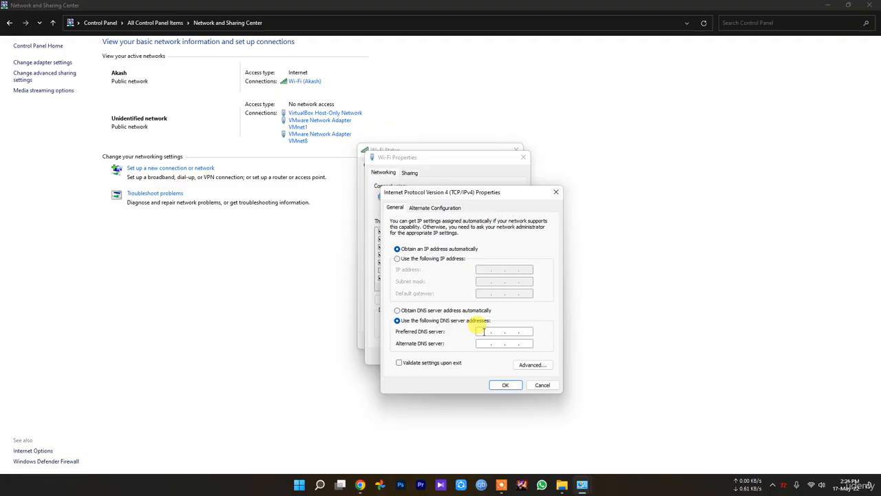
{"action": "left_click", "coordinate": [484, 332]}
{"action": "type", "text": "20"}
{"action": "type", "text": "8."}
{"action": "type", "text": "67"}
{"action": "type", "text": "222322"}
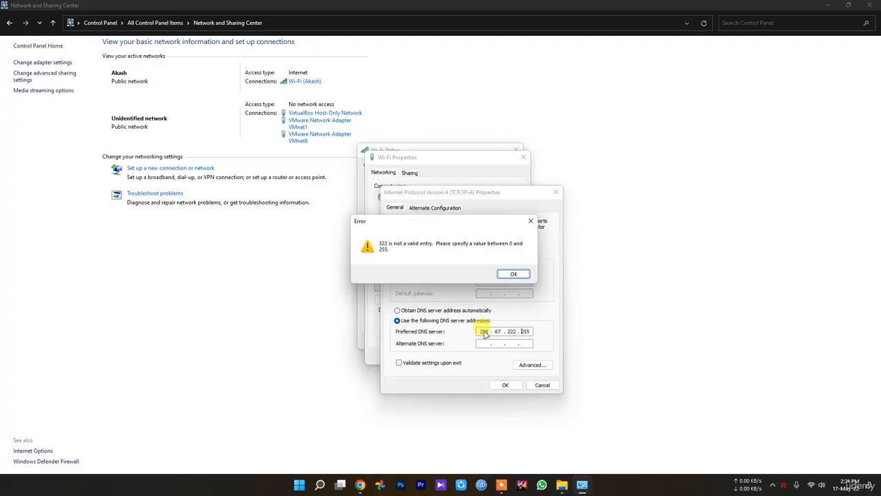
{"action": "left_click", "coordinate": [515, 273]}
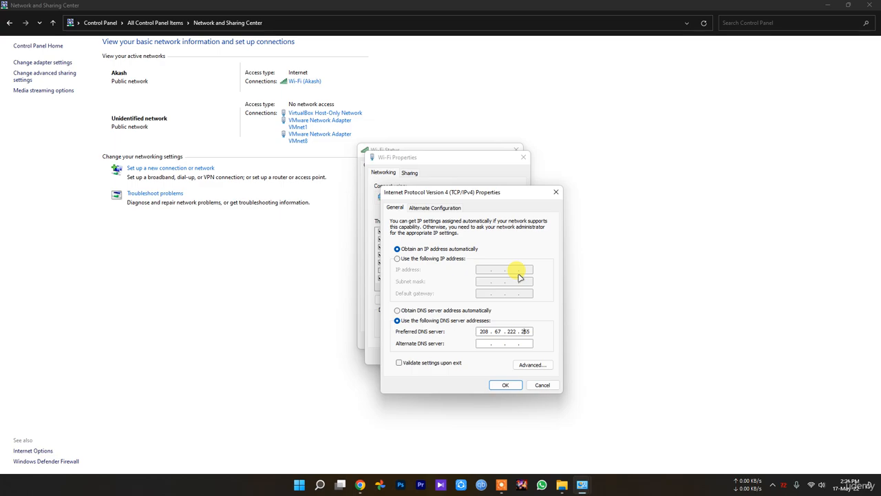
{"action": "type", "text": "222"}
{"action": "key", "text": "Return"}
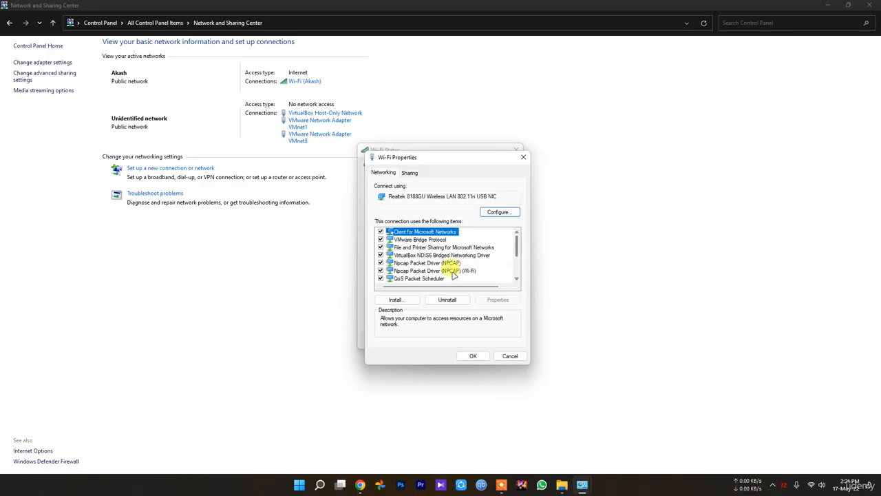
Reopen the Wi-Fi connection's Internet Protocol Version 4 (TCP/IPv4) properties and enter 208.67.220.220 as the alternate DNS server.
{"action": "scroll", "coordinate": [444, 274], "scroll_direction": "down", "scroll_amount": 3}
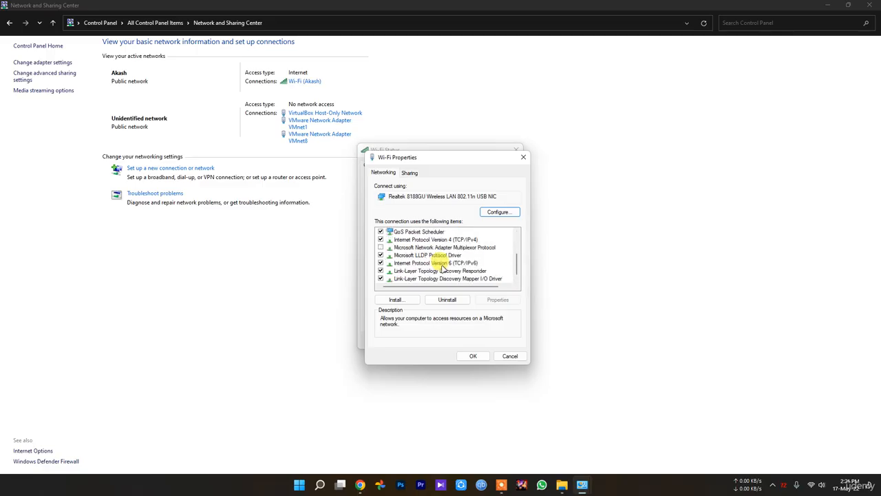
{"action": "double_click", "coordinate": [436, 239]}
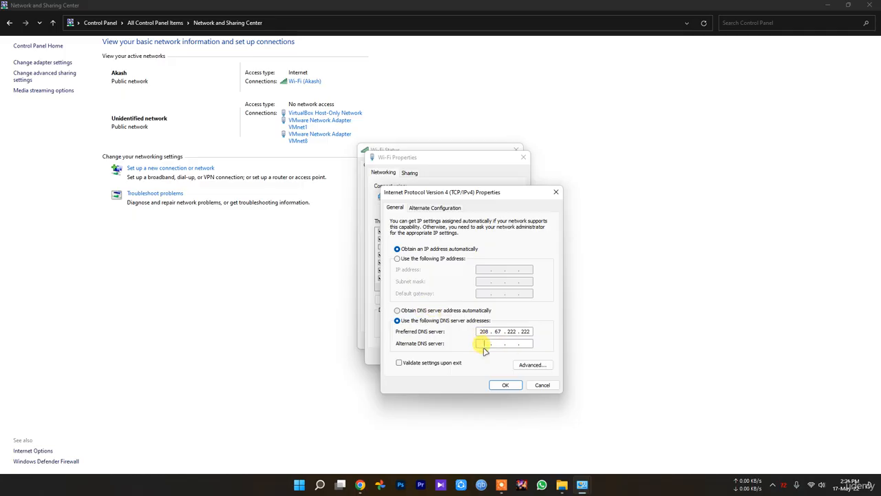
{"action": "type", "text": "2"}
{"action": "type", "text": "08667"}
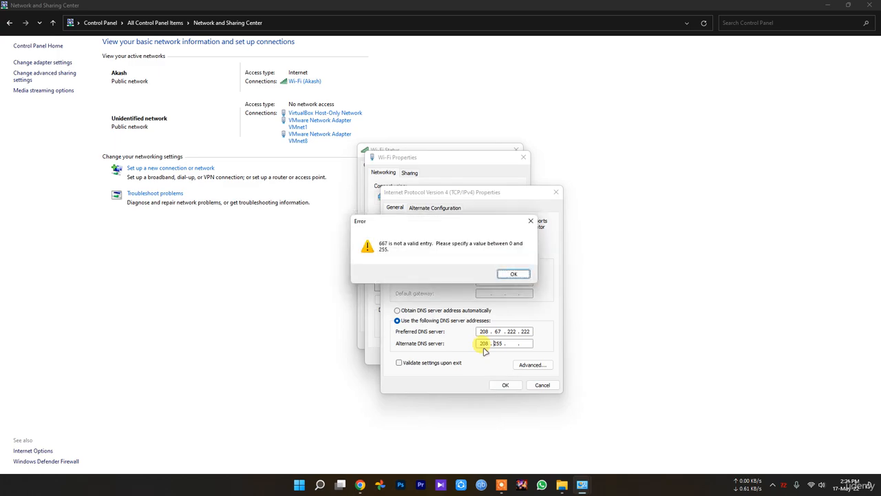
{"action": "left_click", "coordinate": [515, 274]}
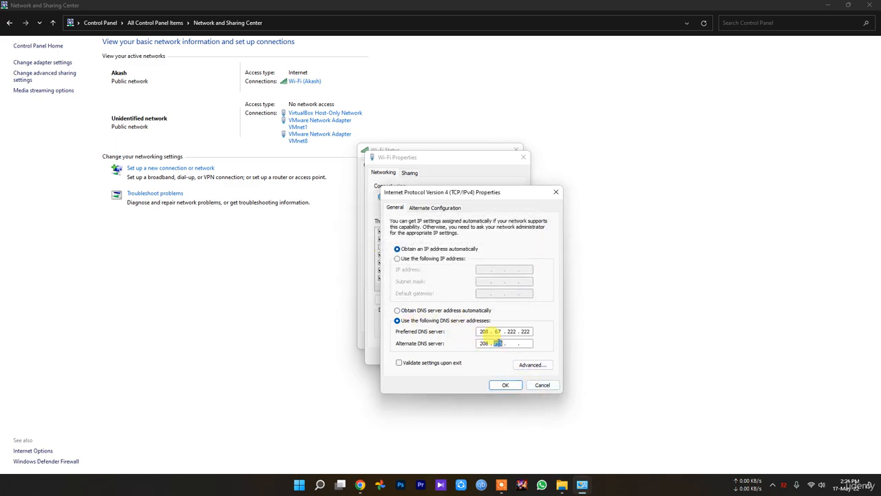
{"action": "type", "text": "67"}
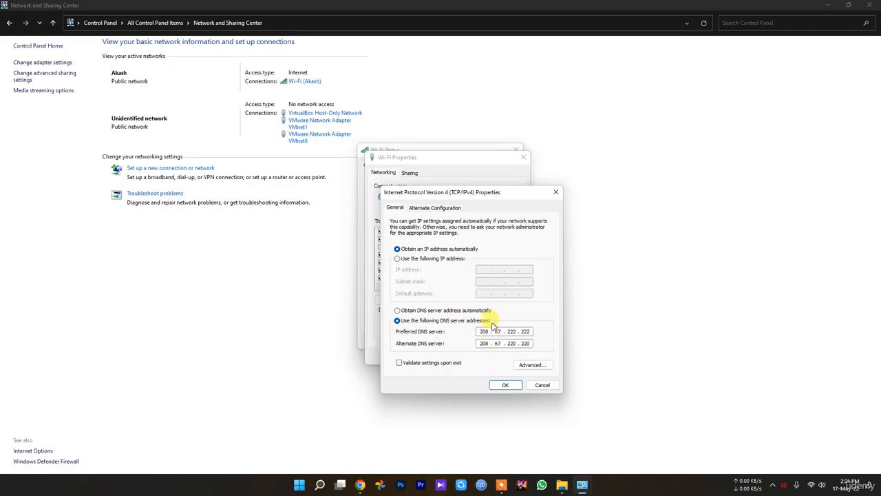
Set the DNS server address to be obtained automatically, confirm, and close the Wi-Fi dialogs and Network and Sharing Center.
{"action": "left_click", "coordinate": [448, 310]}
{"action": "left_click", "coordinate": [516, 386]}
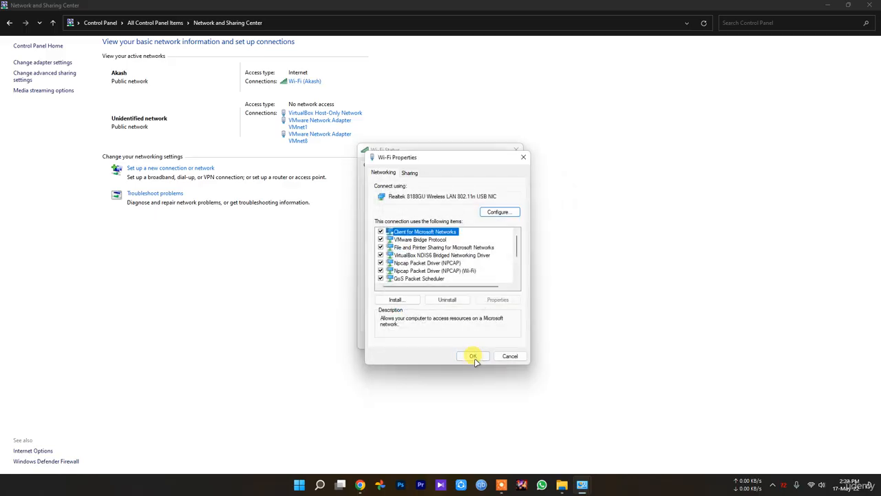
{"action": "left_click", "coordinate": [508, 356]}
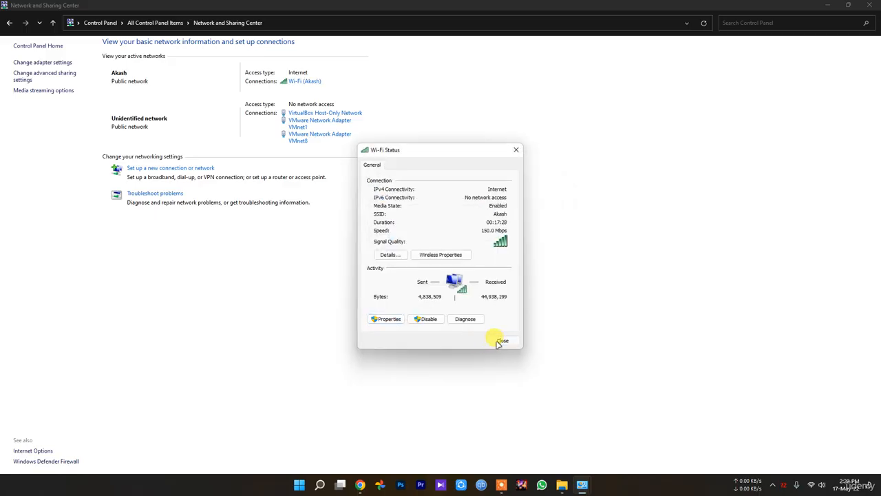
{"action": "left_click", "coordinate": [501, 342]}
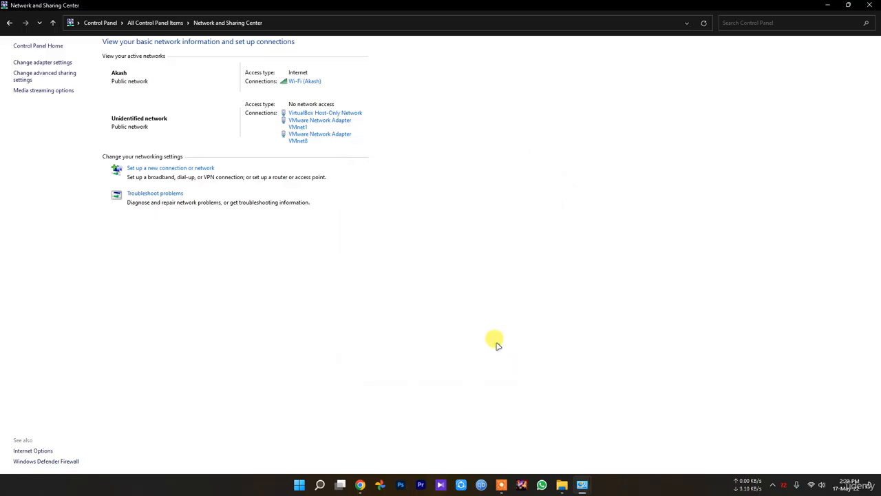
{"action": "left_click", "coordinate": [869, 5]}
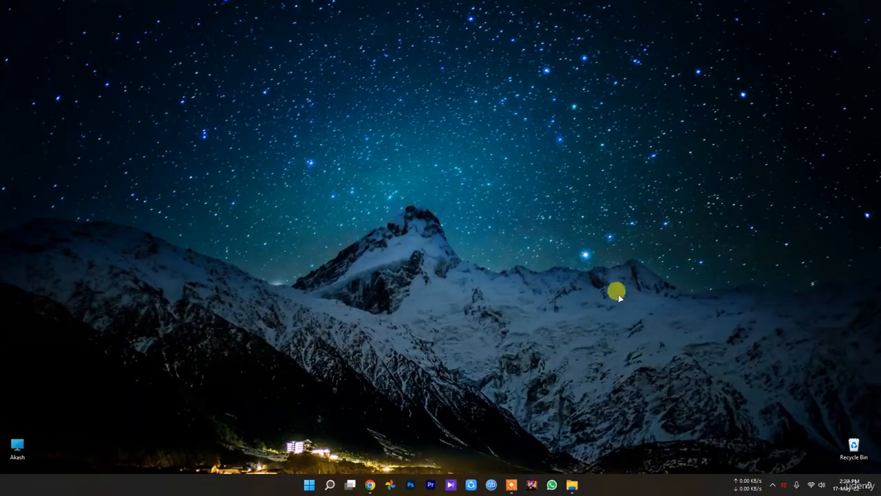
Switch to Chrome and open the router's administration page at 192.168.1.1.
{"action": "left_click", "coordinate": [369, 485]}
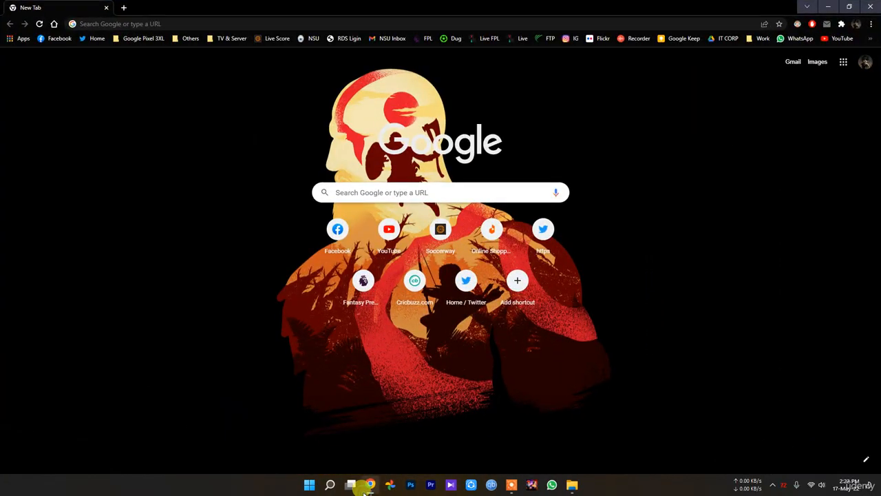
{"action": "left_click", "coordinate": [119, 24]}
{"action": "type", "text": "192.168.1.1"}
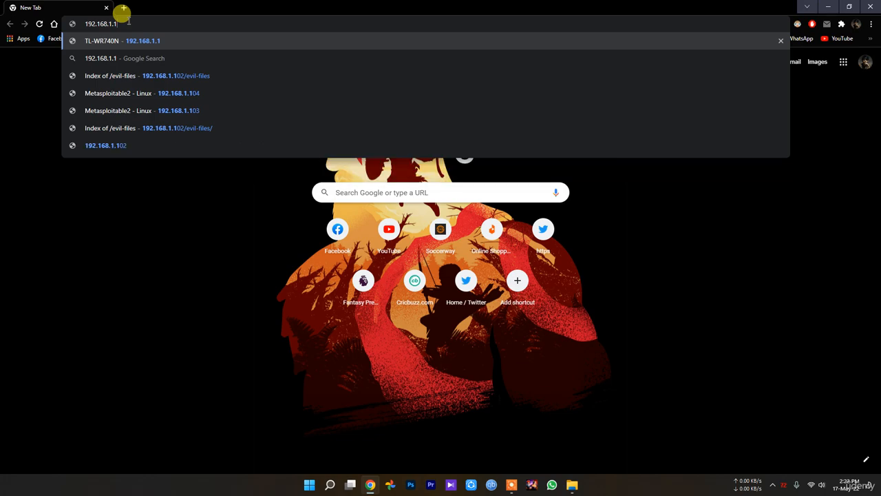
{"action": "key", "text": "Return"}
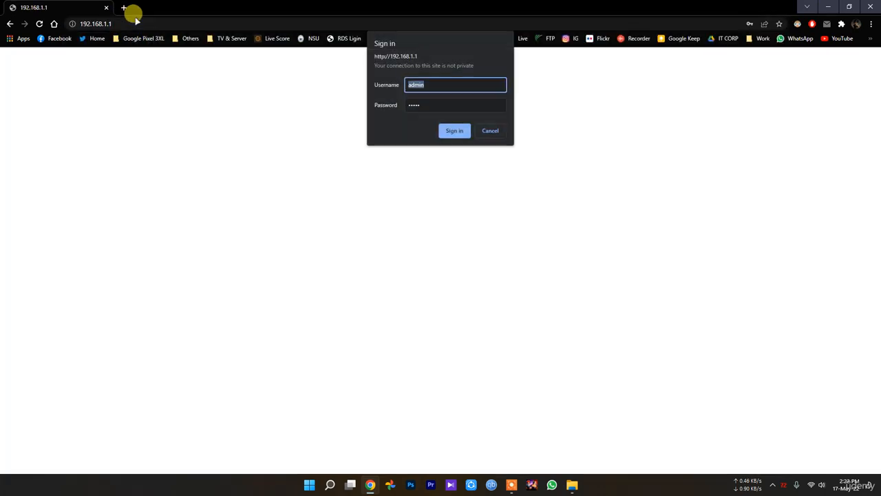
{"action": "left_click", "coordinate": [774, 480]}
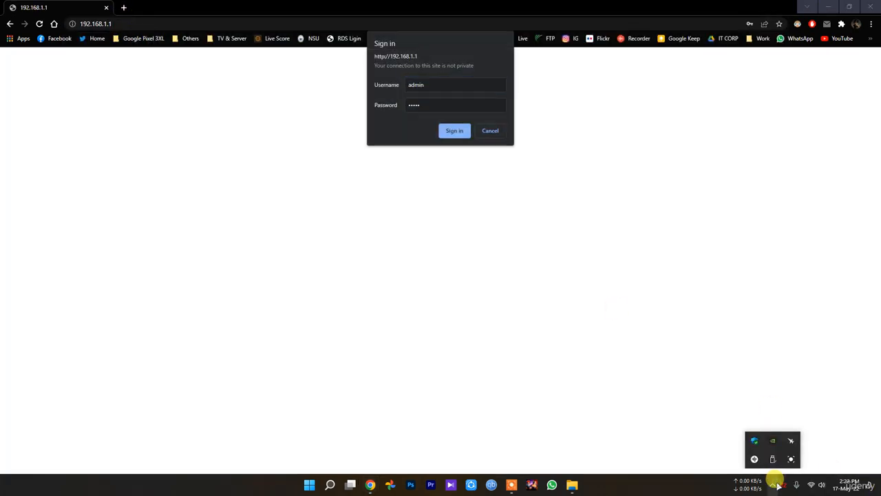
{"action": "left_click", "coordinate": [792, 459]}
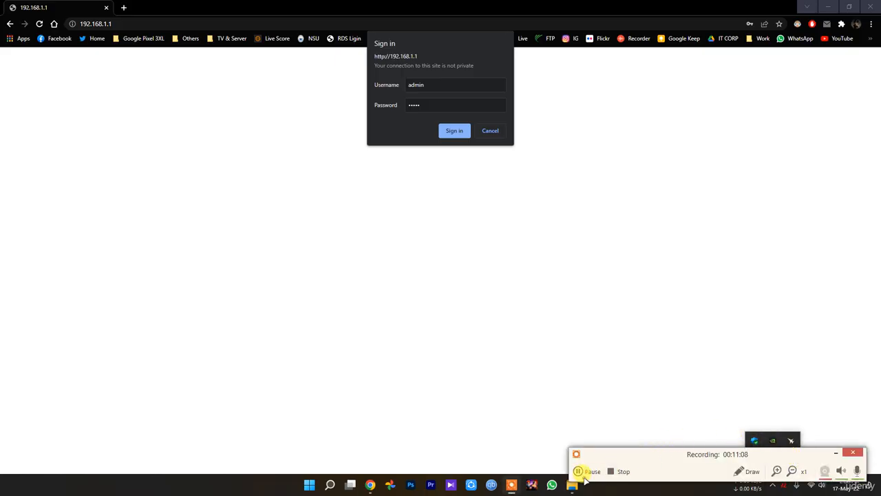
{"action": "left_click", "coordinate": [581, 472]}
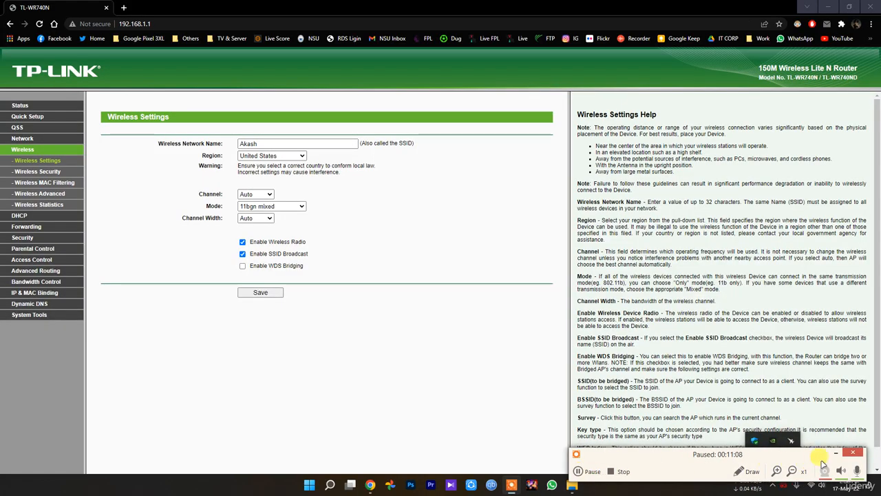
{"action": "left_click", "coordinate": [836, 454]}
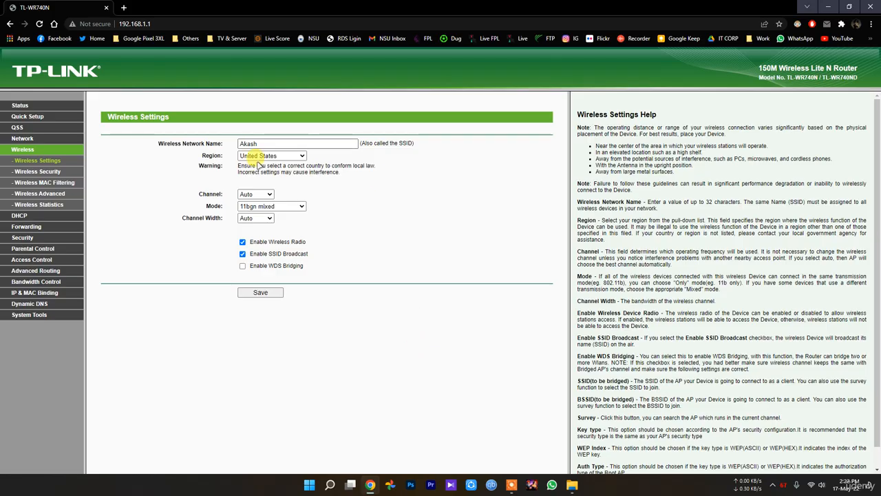
Examine the available Channel, Mode and Channel Width options in the router's Wireless Settings without changing them.
{"action": "left_click", "coordinate": [250, 195]}
{"action": "left_click", "coordinate": [251, 198]}
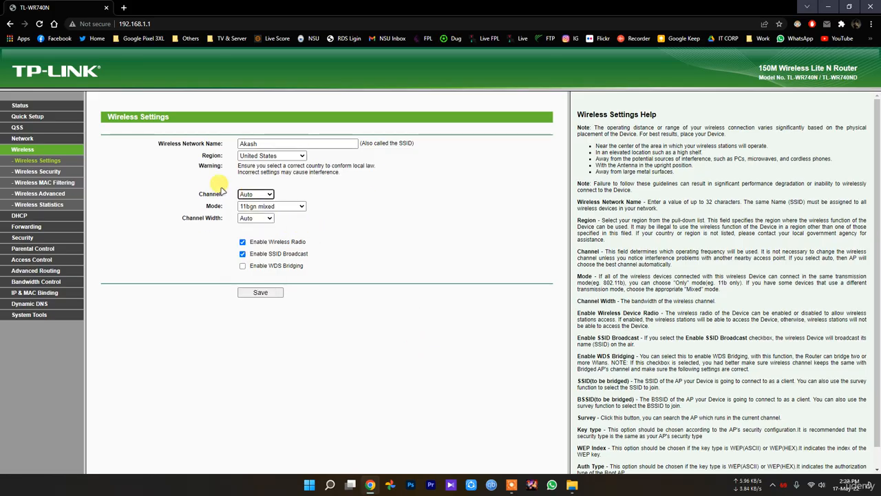
{"action": "left_click", "coordinate": [253, 195]}
{"action": "left_click", "coordinate": [258, 195]}
{"action": "left_click", "coordinate": [289, 206]}
{"action": "left_click", "coordinate": [290, 206]}
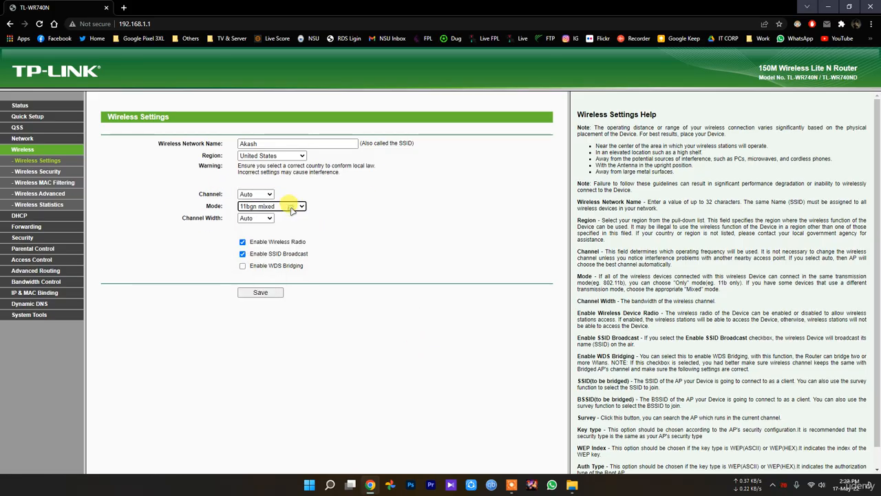
{"action": "left_click", "coordinate": [288, 206]}
{"action": "left_click", "coordinate": [204, 209]}
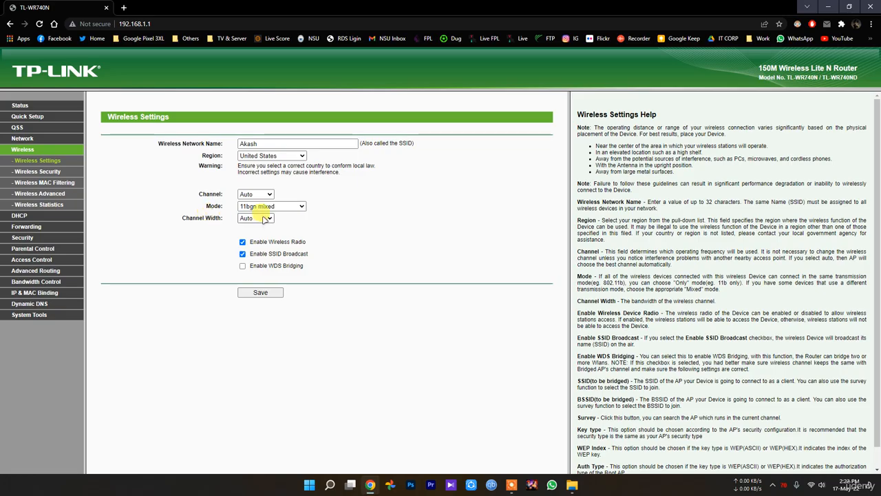
{"action": "left_click", "coordinate": [256, 219]}
{"action": "left_click", "coordinate": [212, 227]}
{"action": "left_click", "coordinate": [250, 219]}
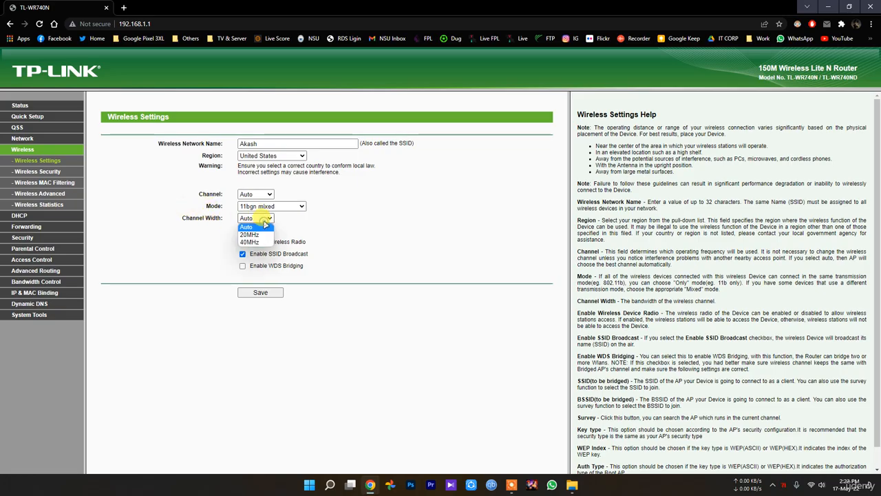
{"action": "left_click", "coordinate": [182, 227]}
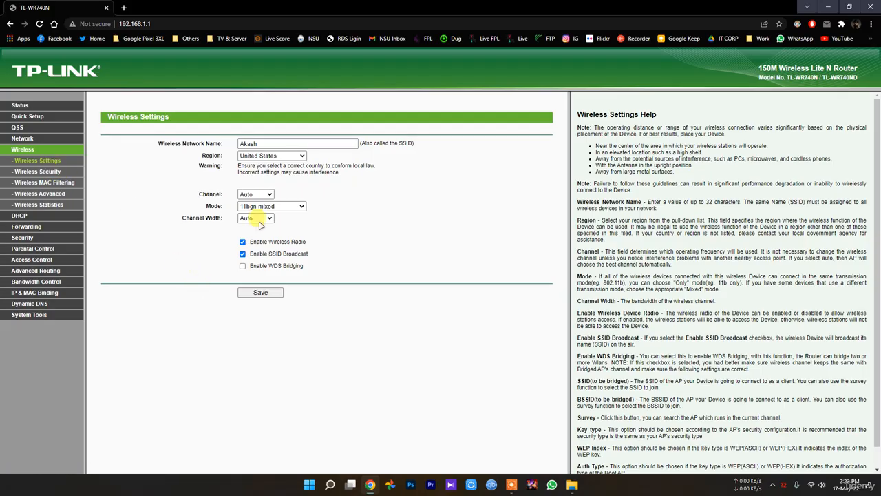
Review the router's DHCP settings and client list, Virtual Servers, UPnP and Basic Security pages.
{"action": "left_click", "coordinate": [19, 215]}
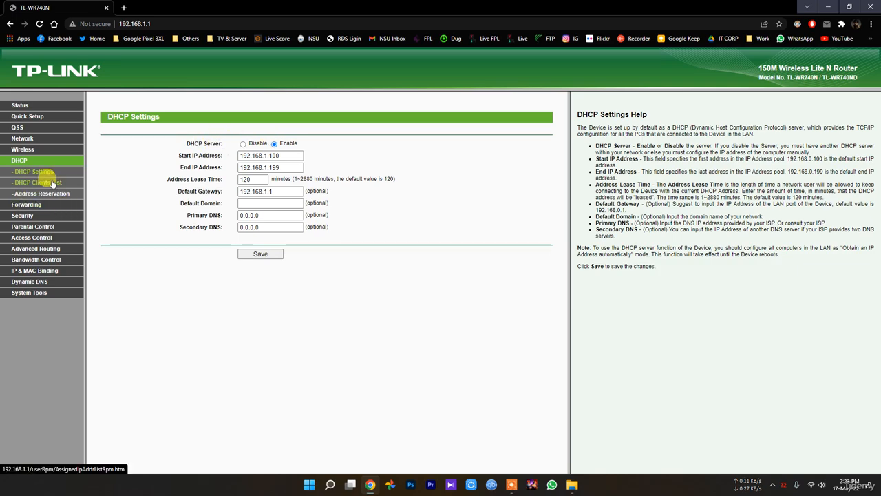
{"action": "left_click", "coordinate": [34, 182]}
{"action": "left_click", "coordinate": [29, 204]}
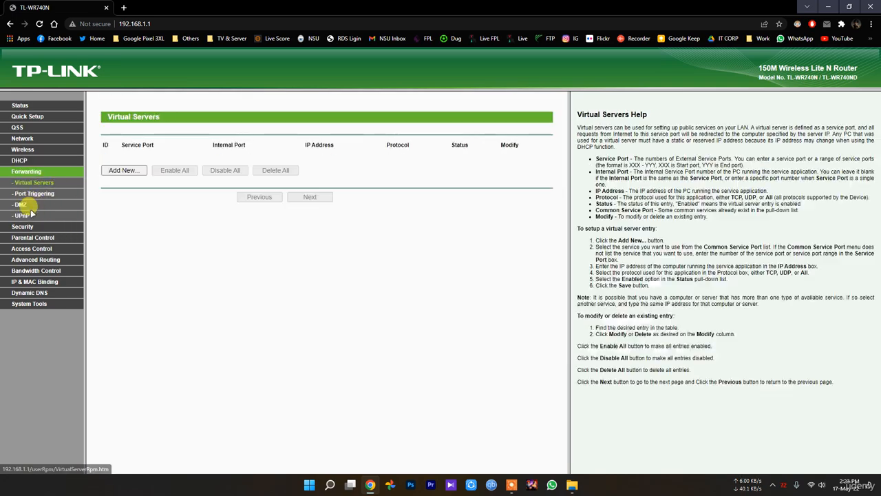
{"action": "left_click", "coordinate": [22, 215]}
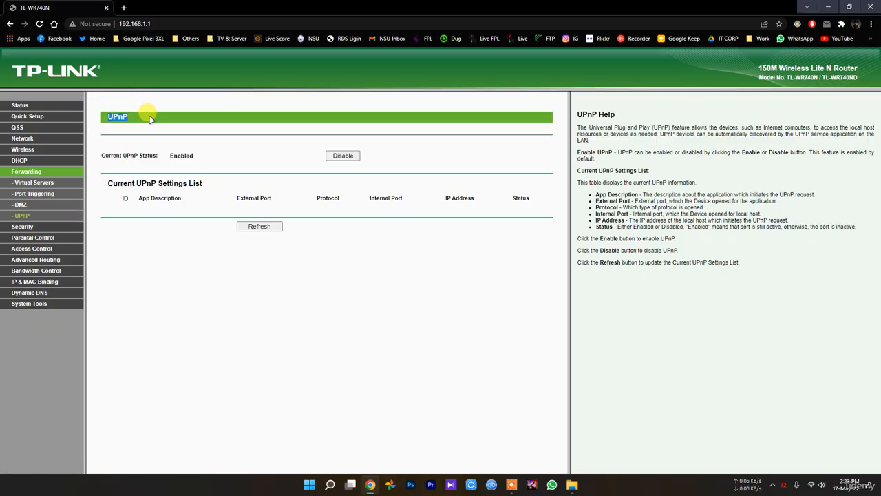
{"action": "left_click", "coordinate": [20, 226]}
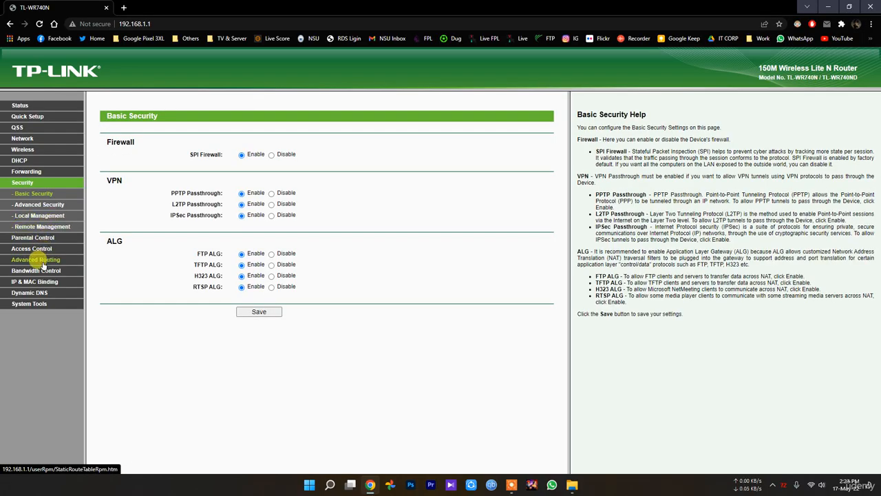
Open a blank browser tab, close the router page's tab, and minimize the browser to the desktop.
{"action": "left_click", "coordinate": [124, 7]}
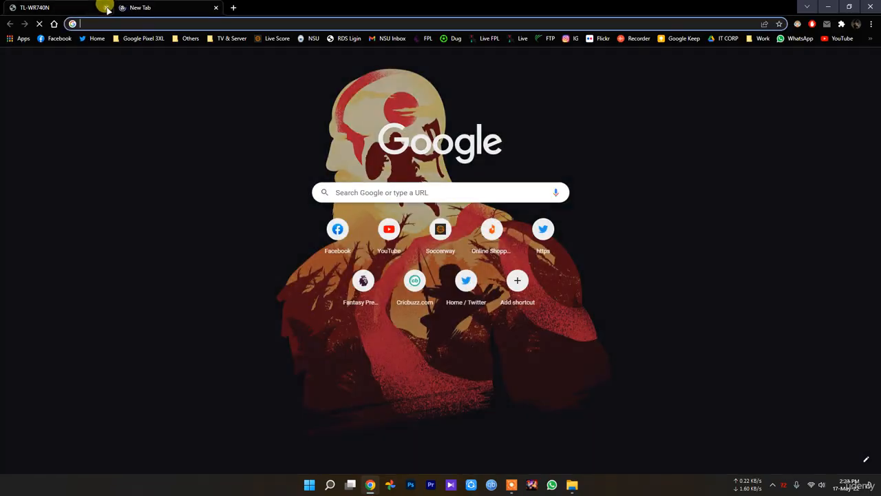
{"action": "left_click", "coordinate": [107, 7]}
{"action": "left_click", "coordinate": [828, 6]}
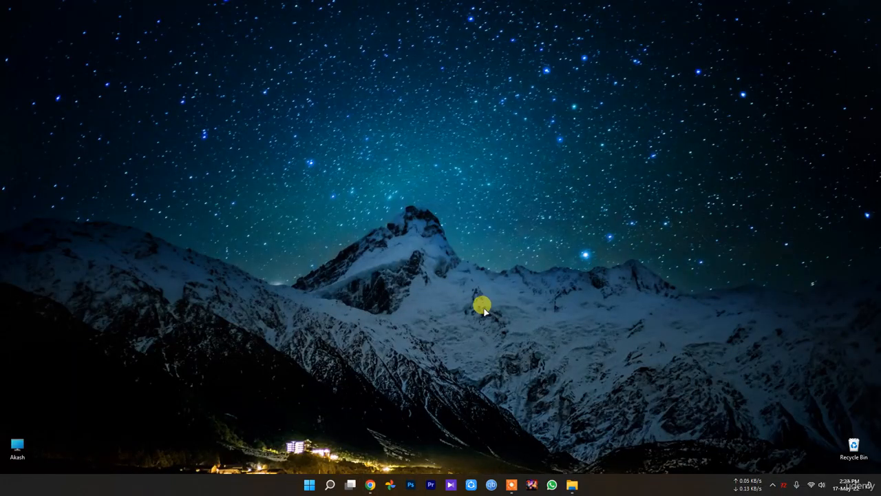